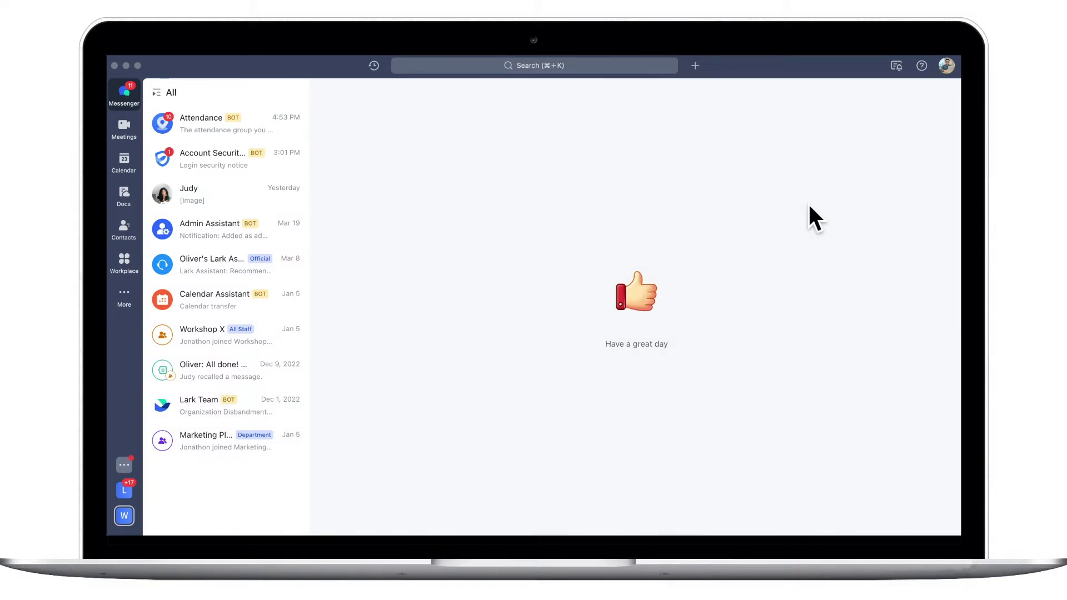
Open the profile menu from your profile photo in Lark's top bar.
left_click(946, 67)
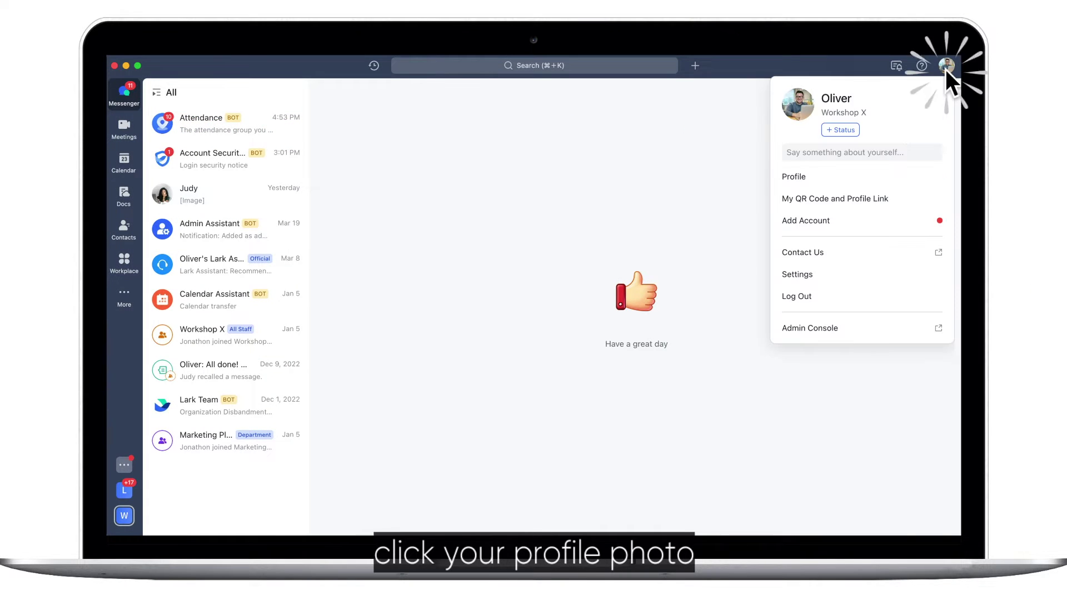
Go to Admin Console > Workplace > App Management and open the Attendance app.
left_click(806, 329)
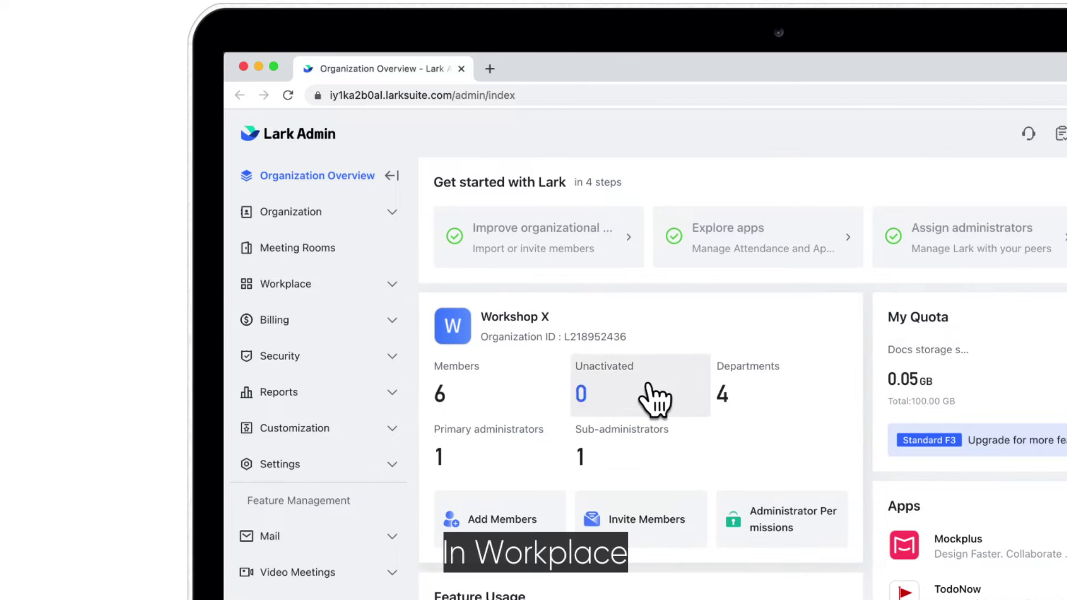
left_click(359, 291)
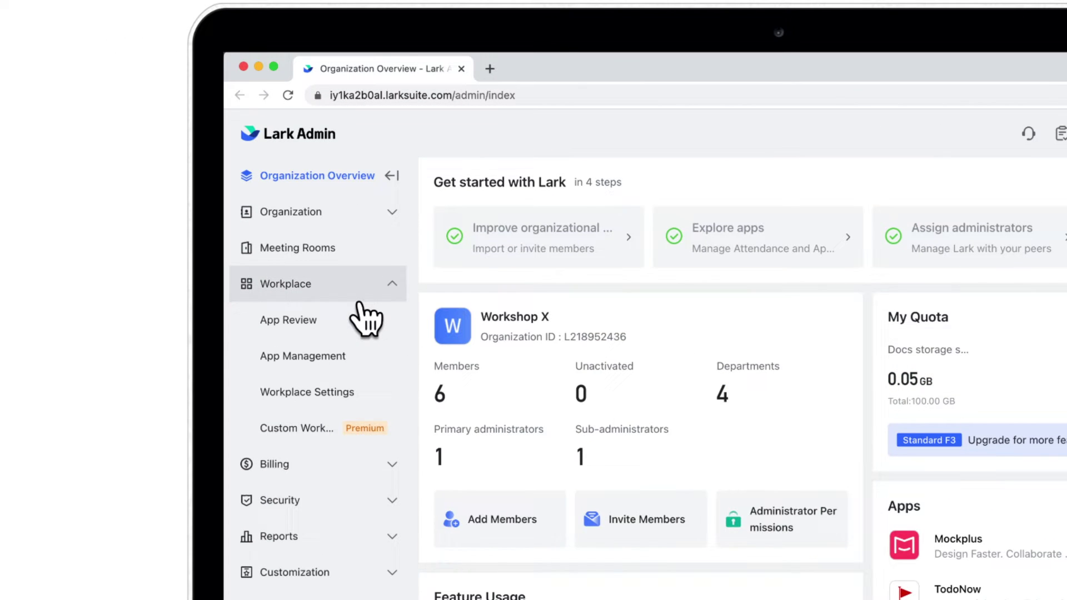
left_click(340, 361)
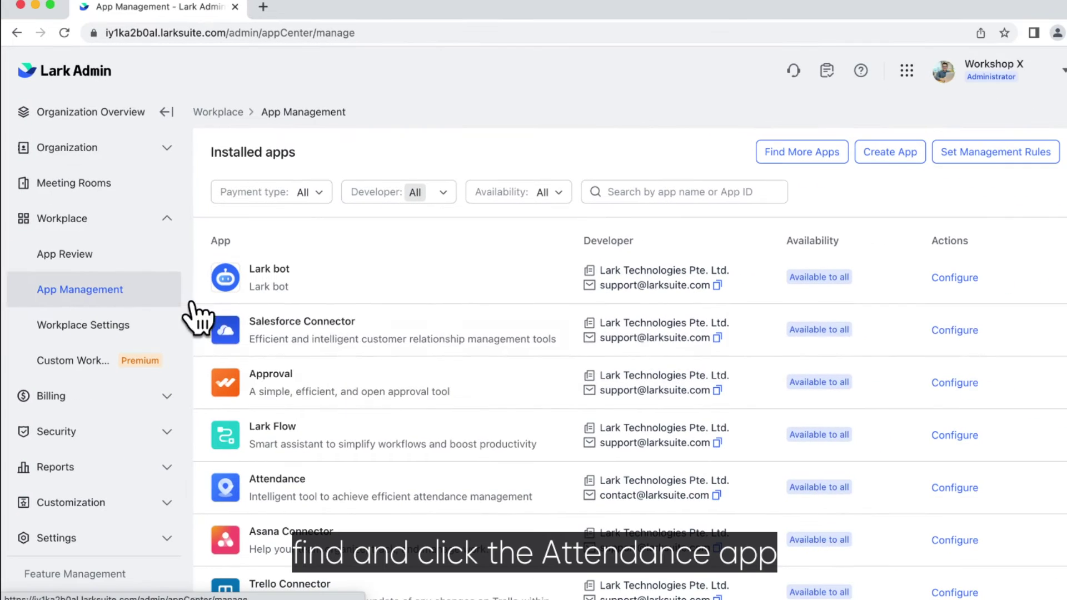
left_click(348, 509)
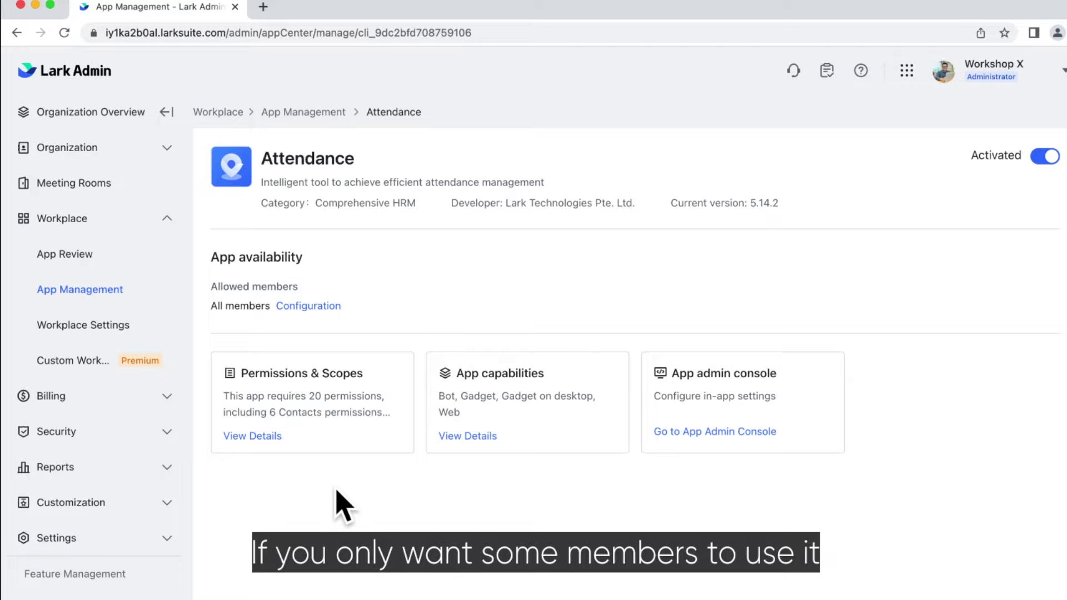
Try limiting the app's availability to the Retail Group department, then cancel the change.
left_click(328, 307)
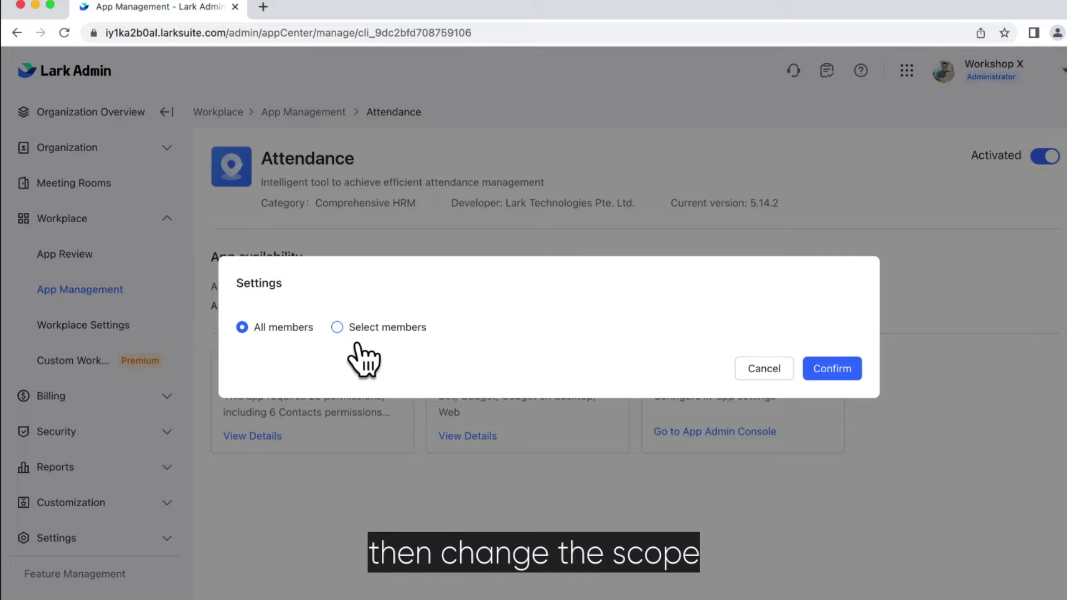
left_click(355, 329)
left_click(277, 318)
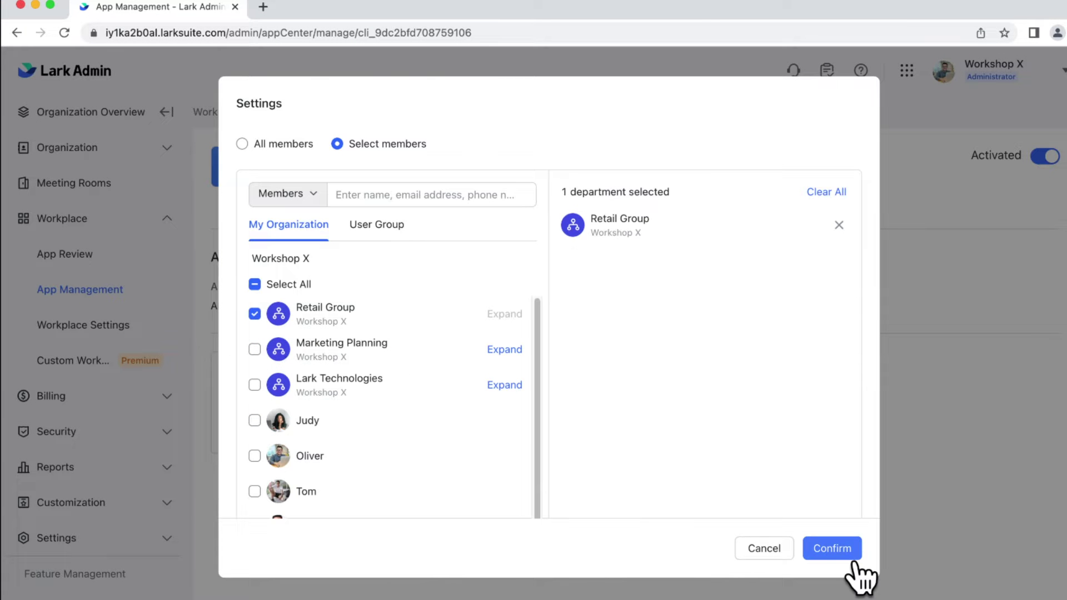
left_click(778, 553)
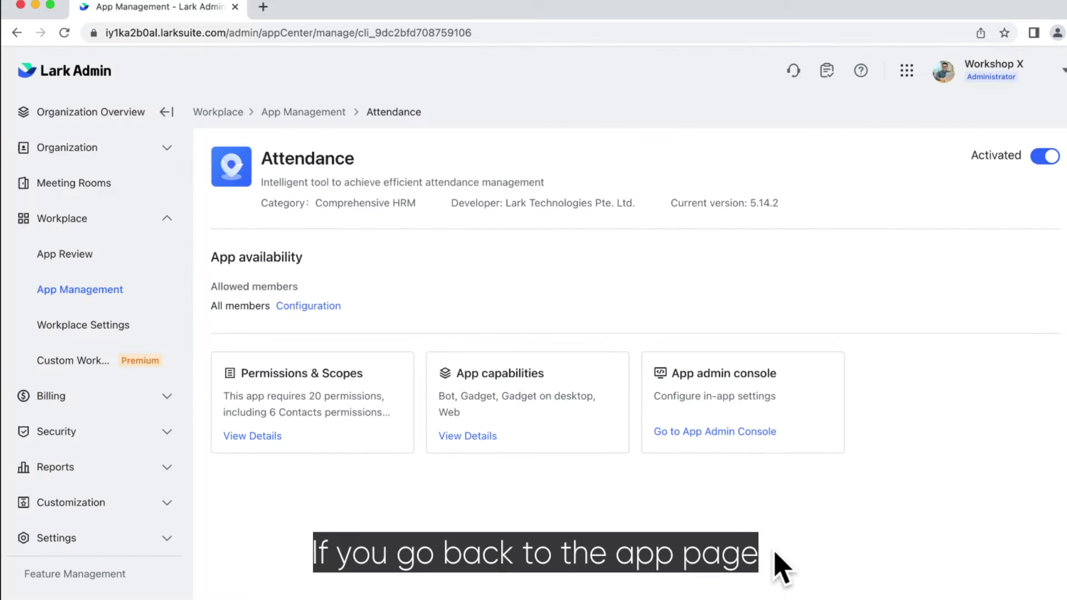
Open the Attendance admin console's Group Settings page and copy its link via Chrome's share menu.
left_click(734, 436)
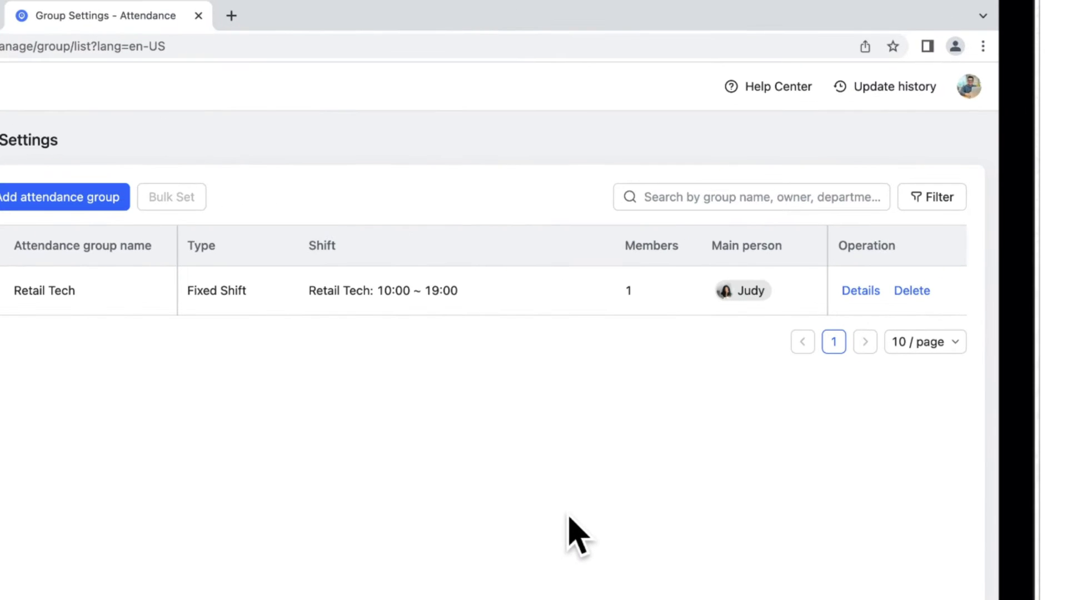
left_click(872, 50)
left_click(790, 146)
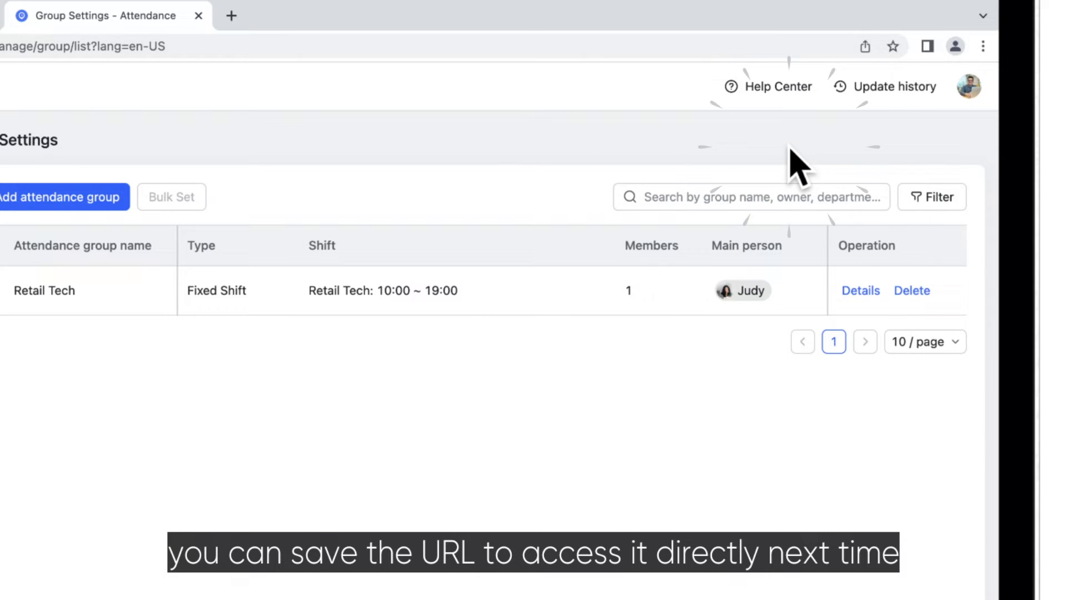
left_click(433, 46)
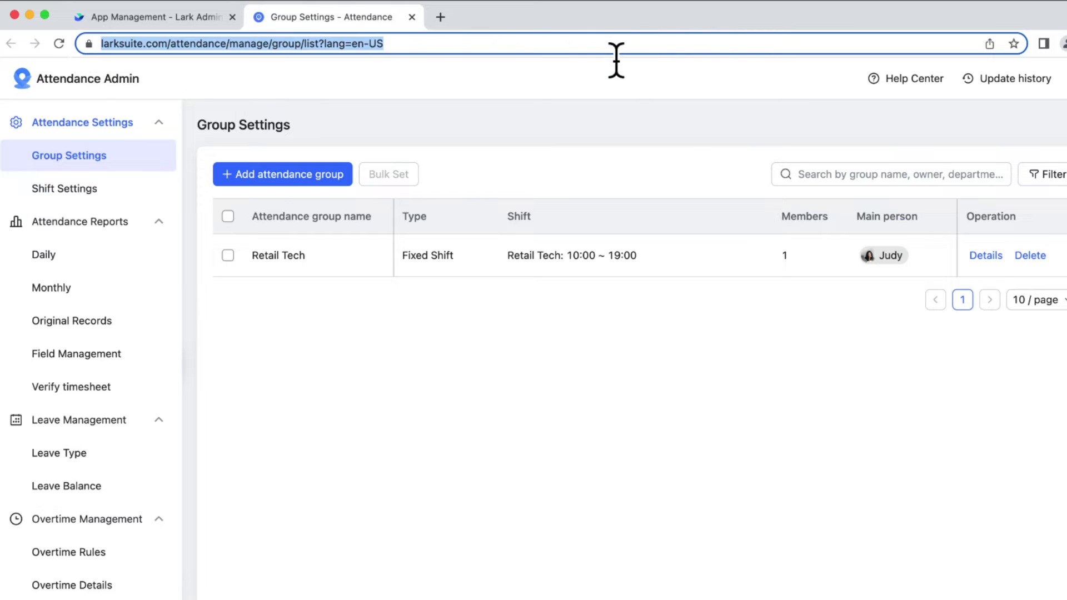
left_click(317, 352)
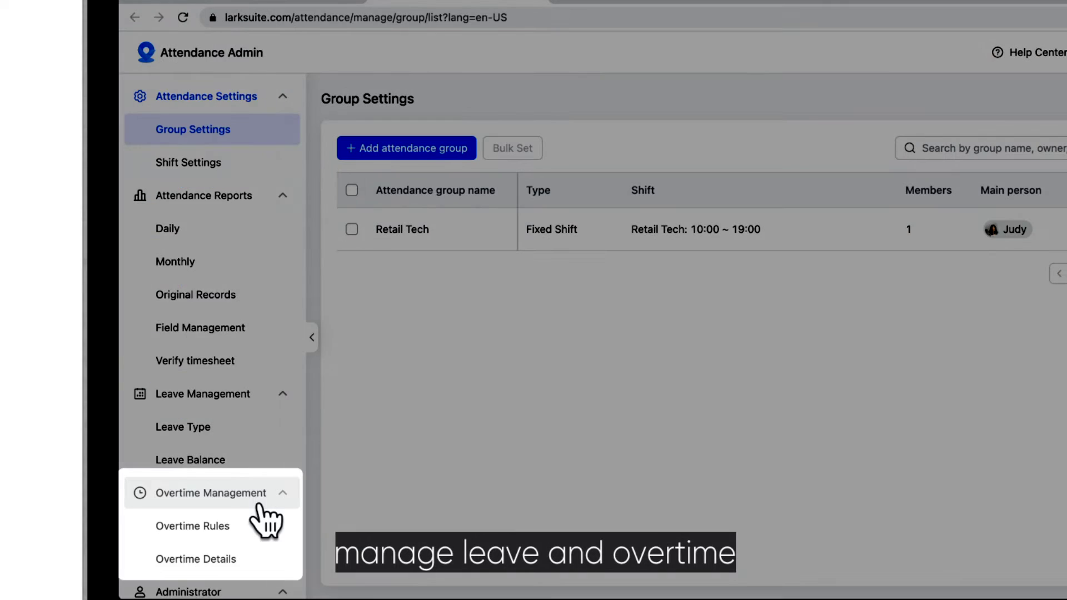
scroll(261, 513, "down", 3)
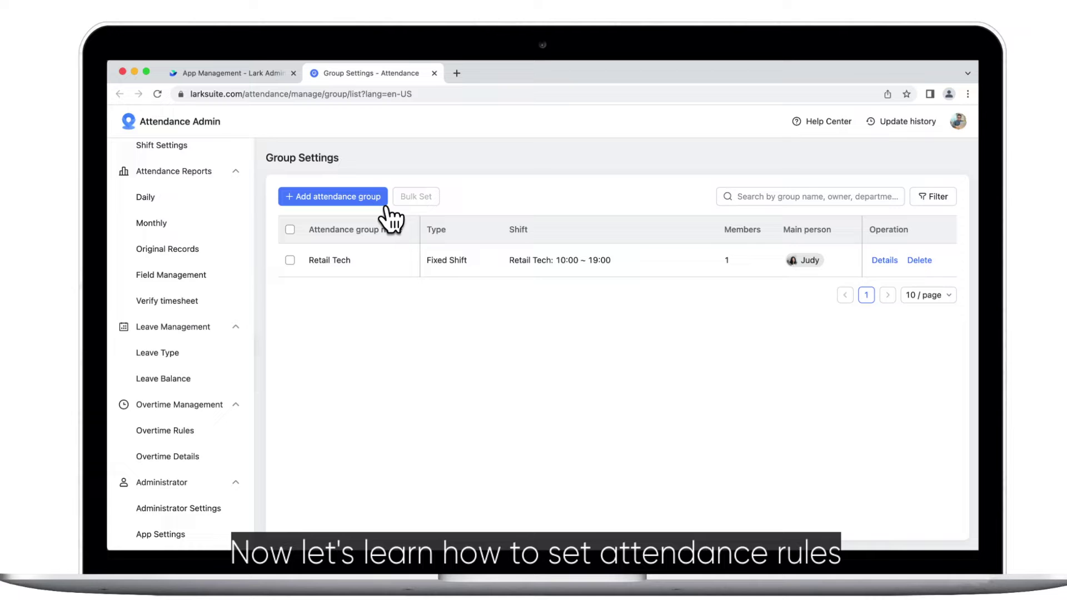
Add an attendance group 'Retail Tech A' with Retail Group and Lark Technologies departments.
left_click(385, 207)
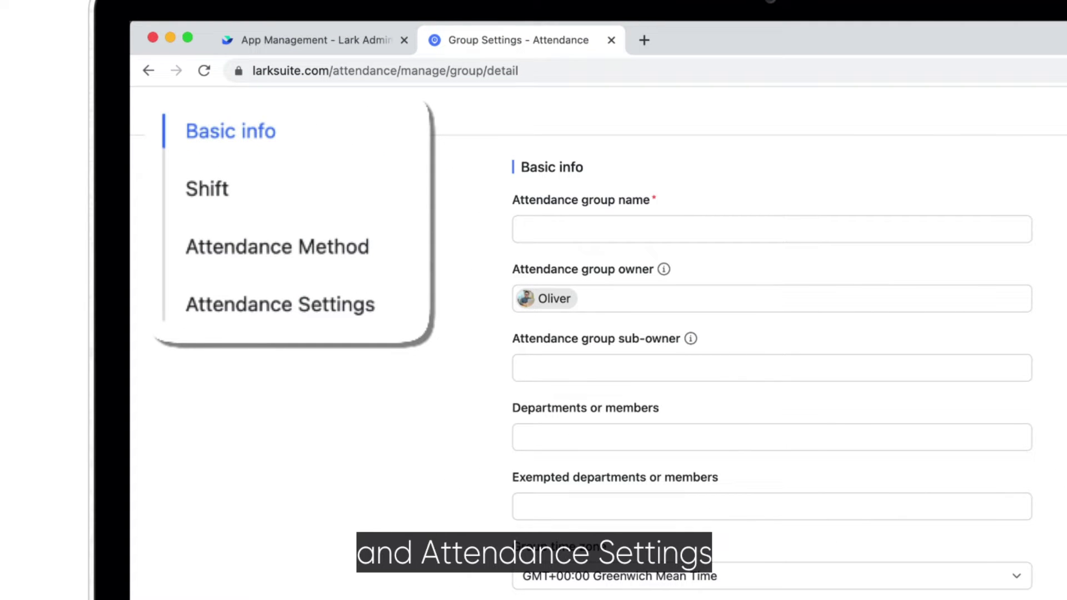
left_click(586, 238)
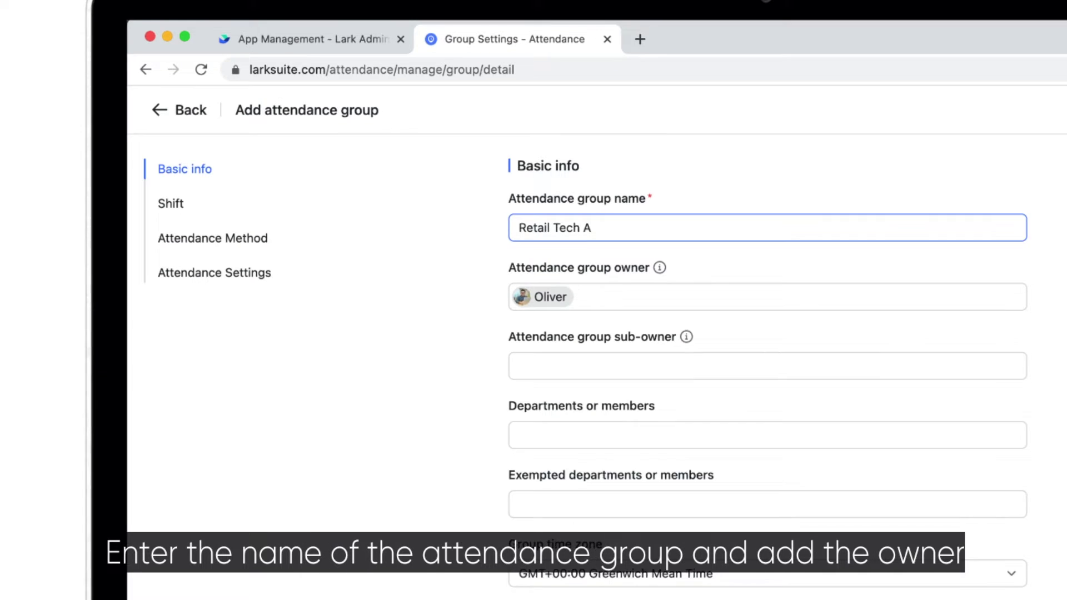
left_click(636, 442)
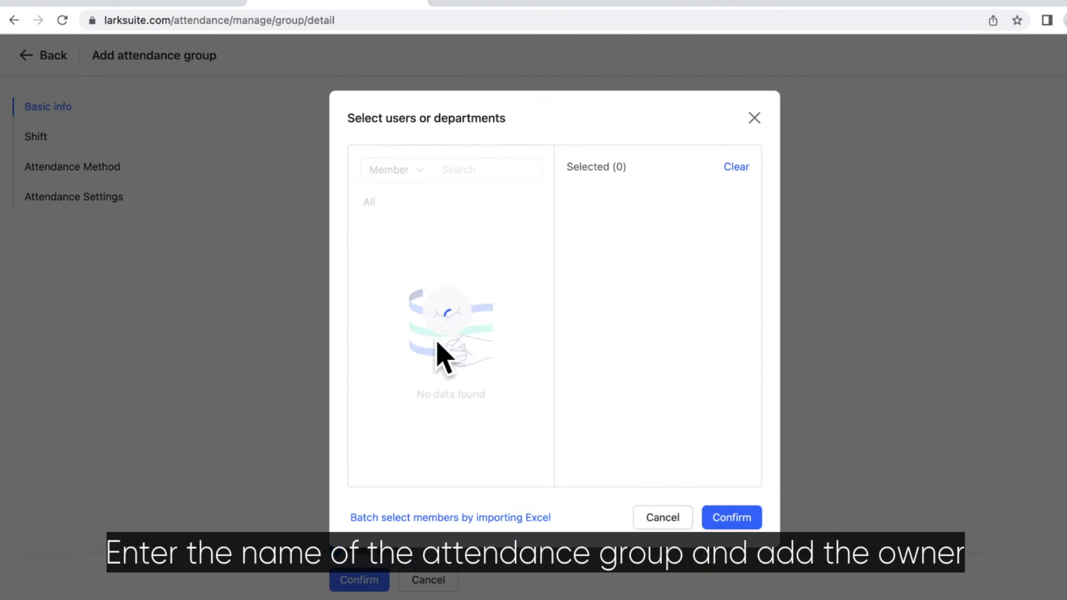
left_click(520, 238)
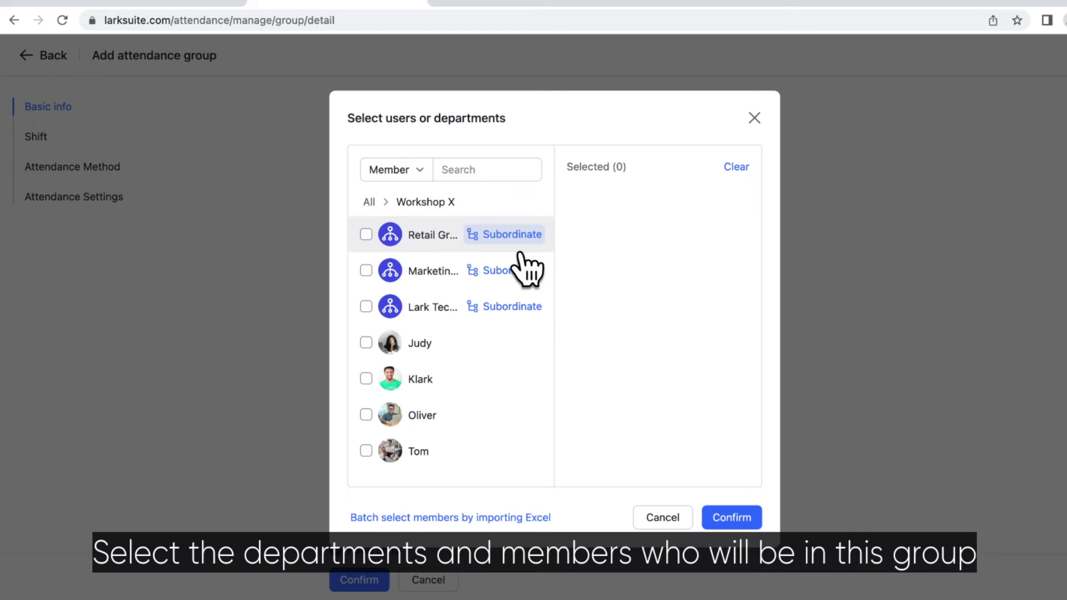
left_click(366, 235)
left_click(367, 307)
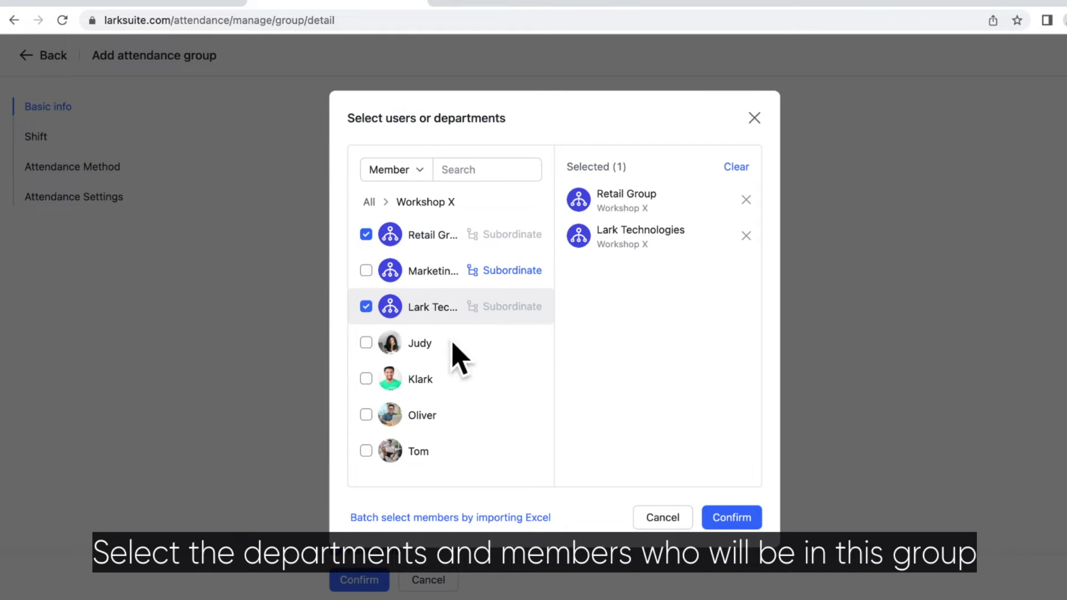
left_click(745, 521)
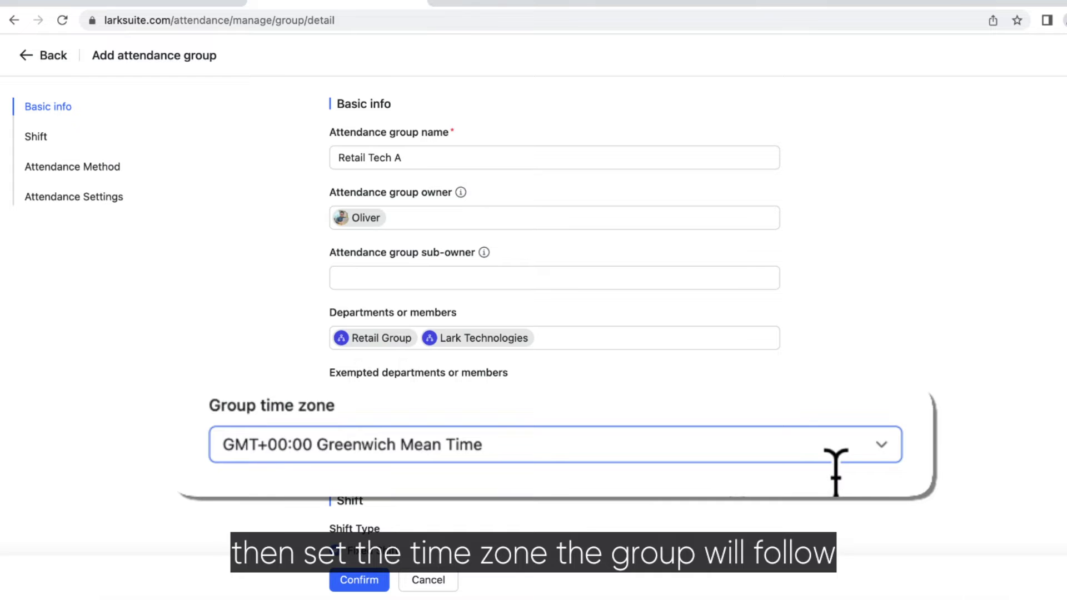
Jump to the Shift section, showing the default 09:00–18:00 fixed shift.
left_click(57, 147)
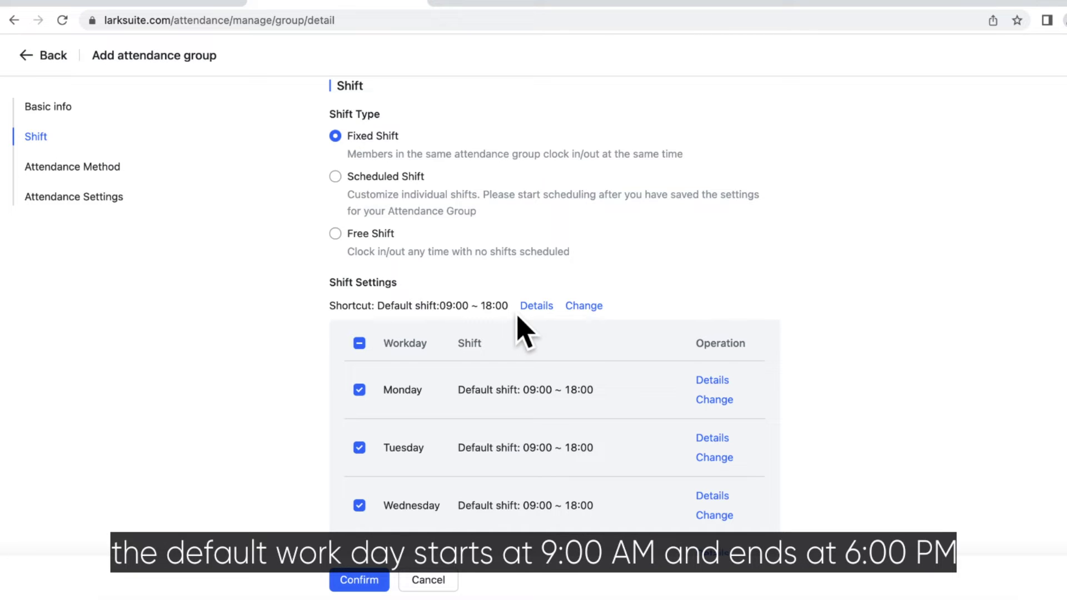
Create a 'Retail Tech A' shift running 10:00–20:00 and select it for the group.
left_click(595, 306)
left_click(547, 225)
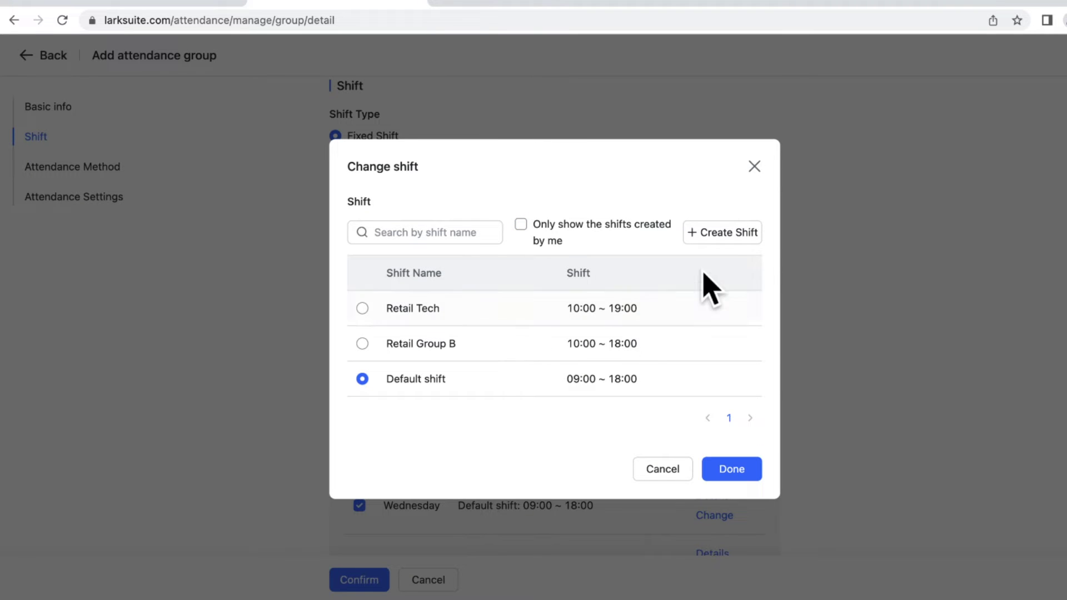
left_click(747, 262)
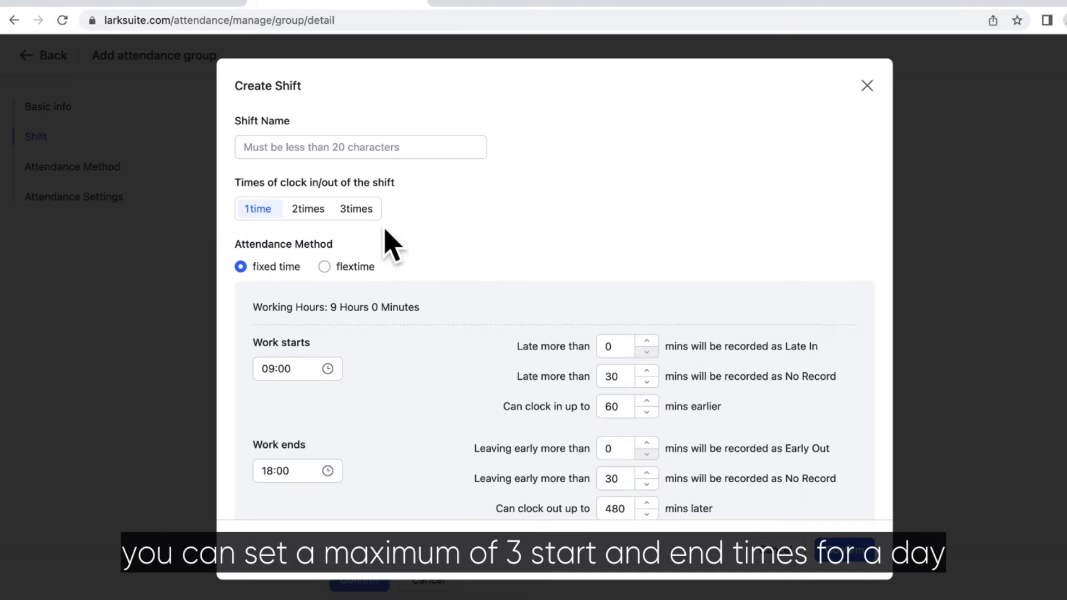
left_click(334, 146)
type("Ret")
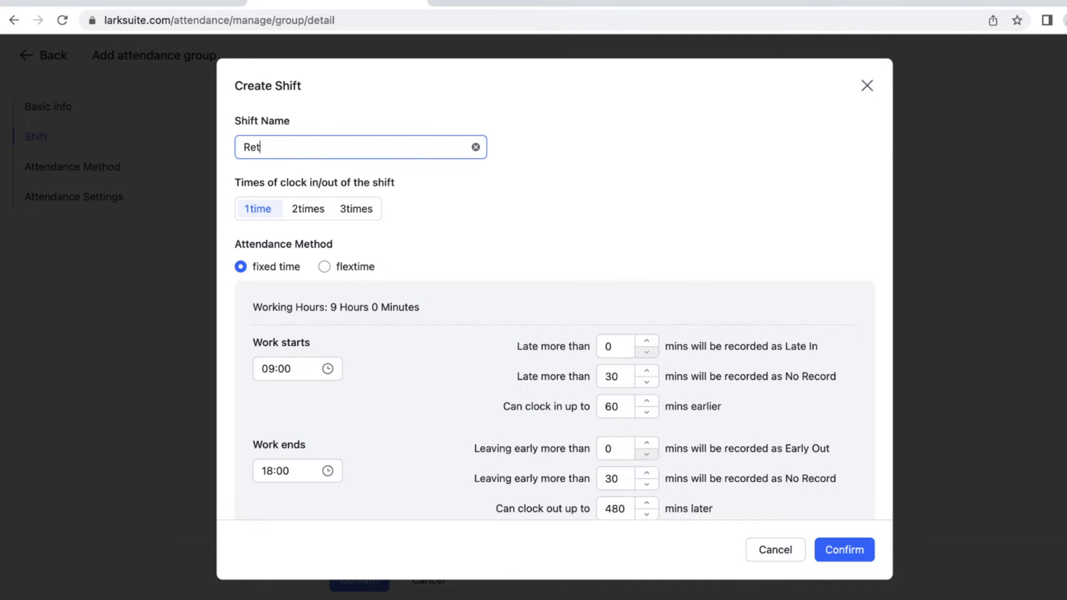
type("ail Tech A")
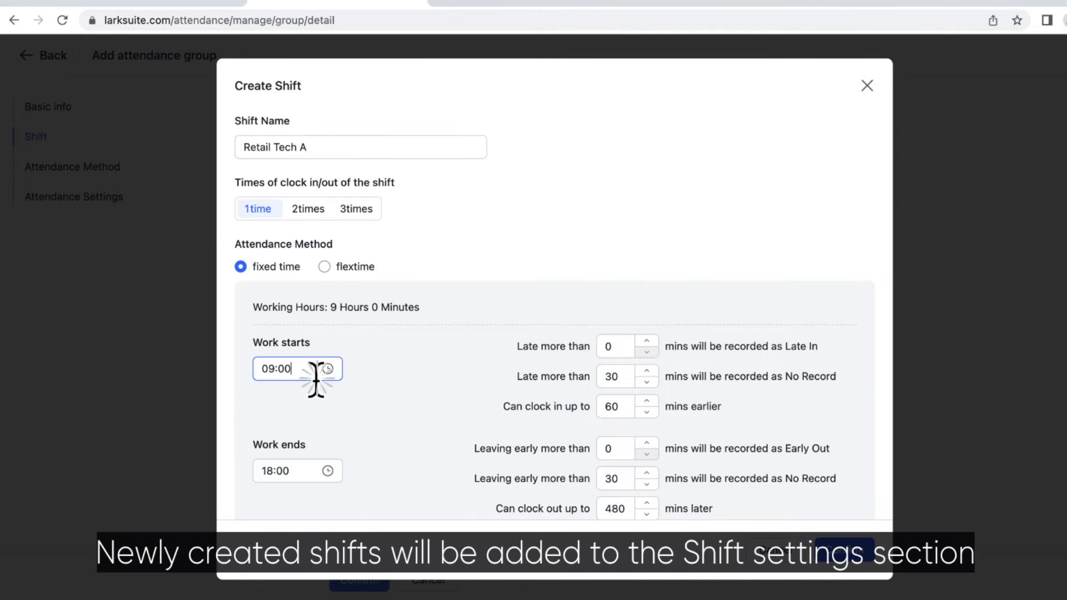
left_click(317, 368)
left_click(300, 420)
left_click(278, 470)
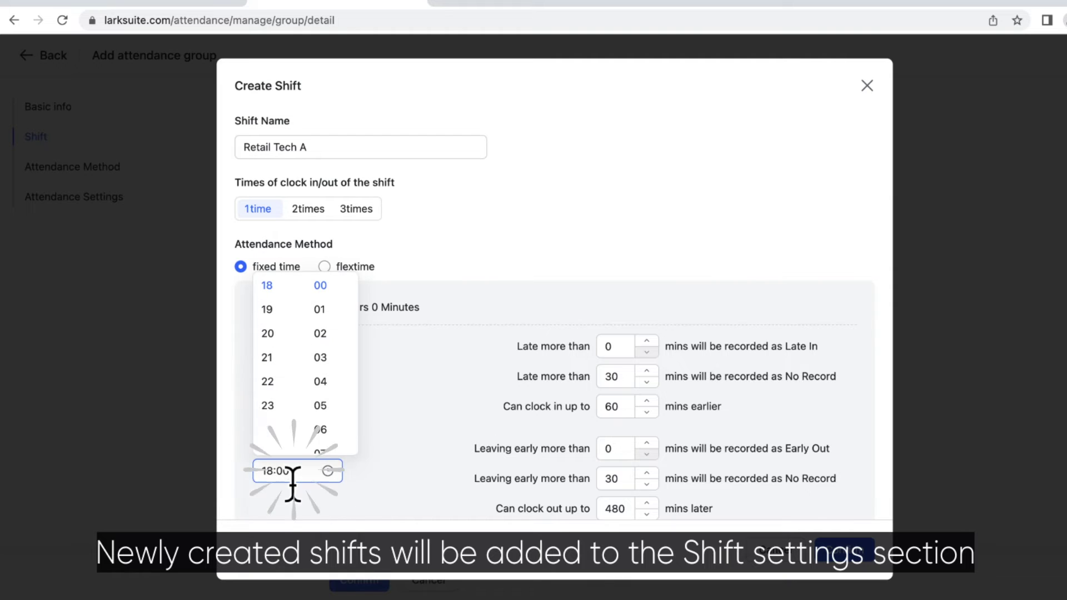
left_click(302, 335)
left_click(845, 556)
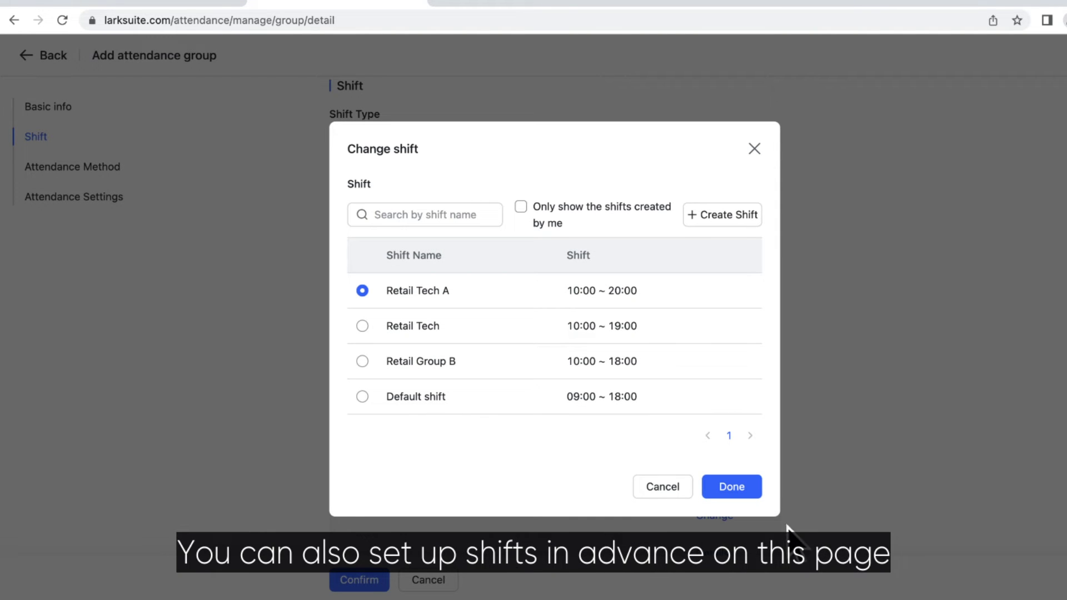
left_click(756, 501)
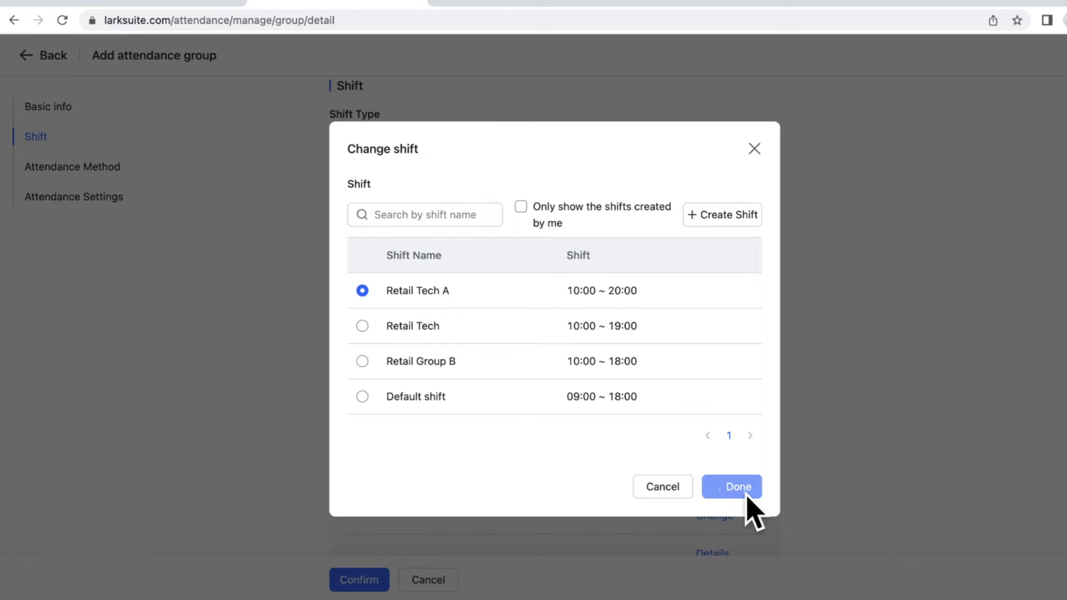
Make Friday a day off and pick US Federal Holidays as the public holiday calendar.
scroll(700, 508, "down", 4)
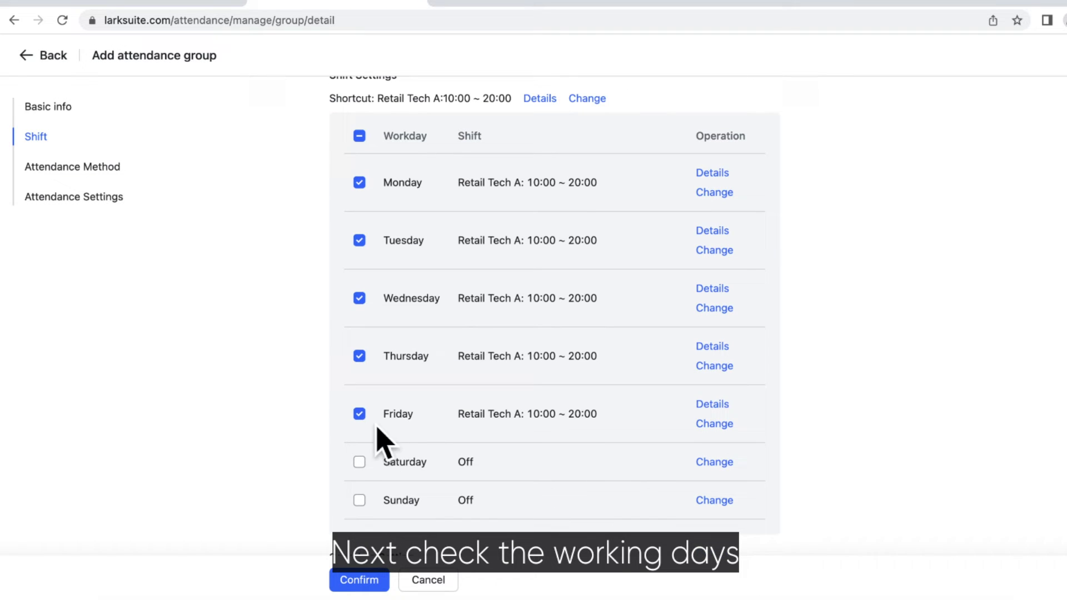
left_click(374, 426)
scroll(373, 428, "down", 1)
scroll(379, 439, "down", 3)
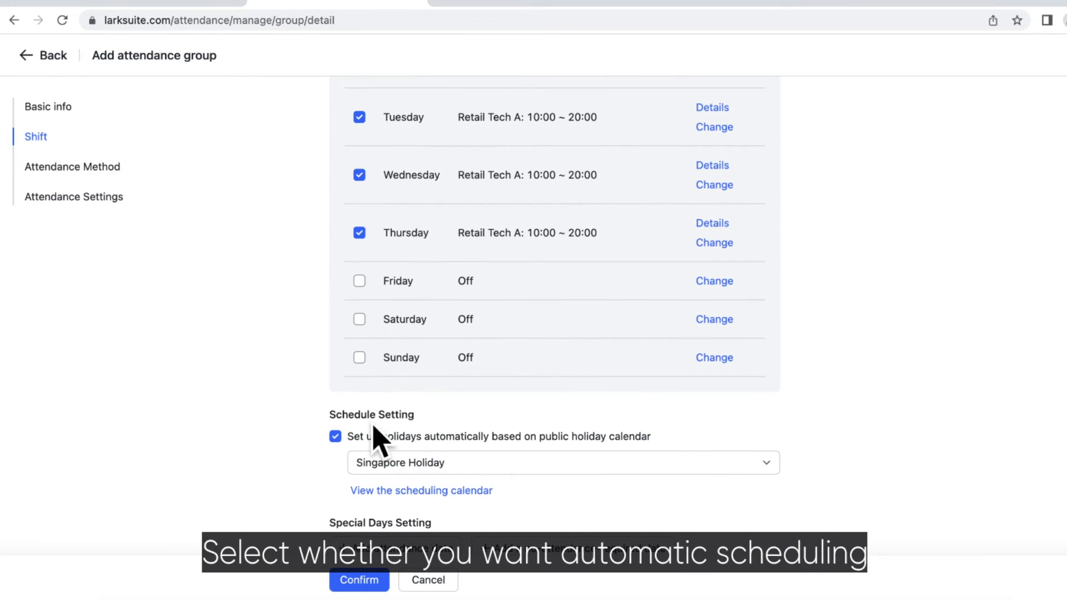
left_click(670, 360)
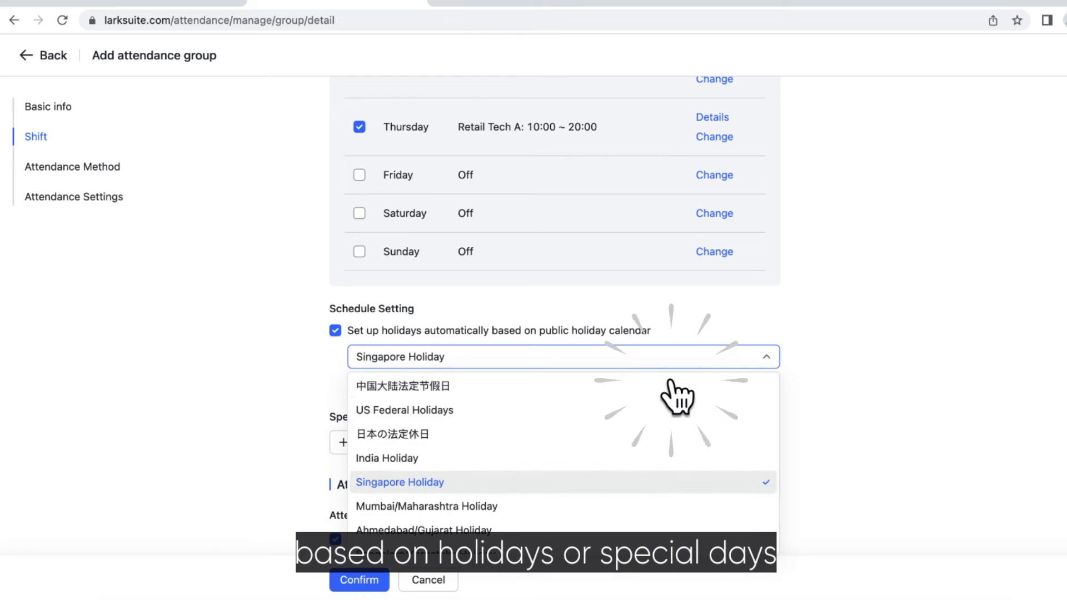
left_click(633, 410)
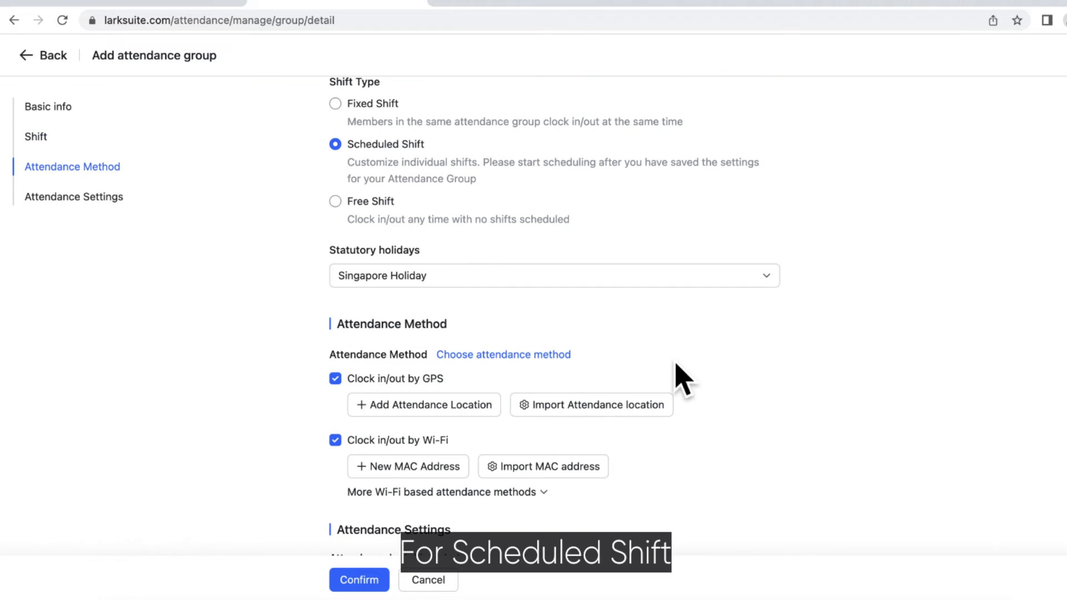
Set statutory holidays to US Federal Holidays and submit the scheduled-shift settings.
left_click(705, 281)
left_click(695, 329)
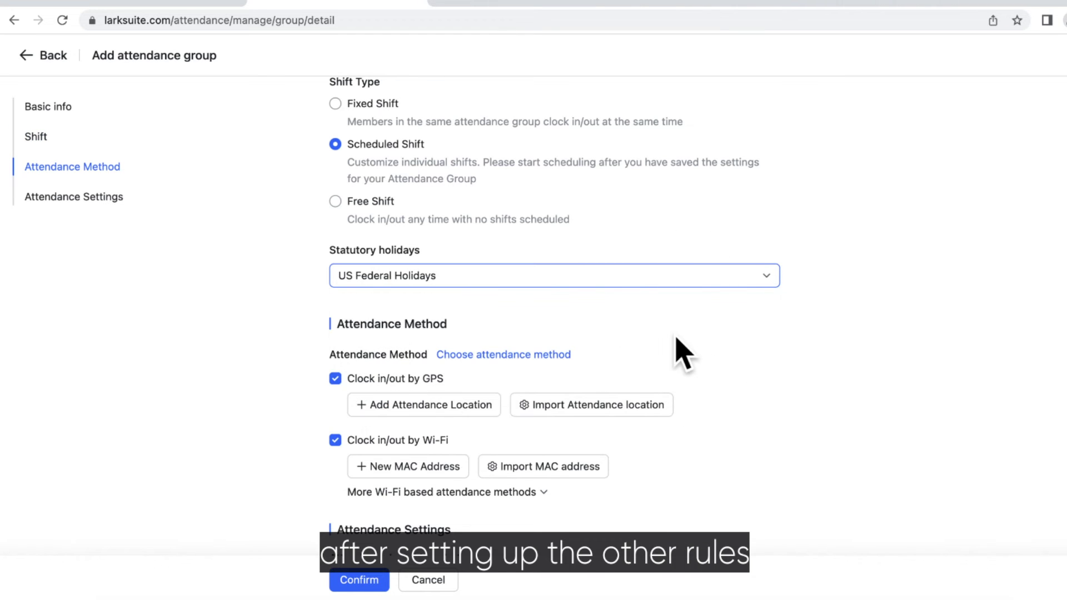
left_click(371, 578)
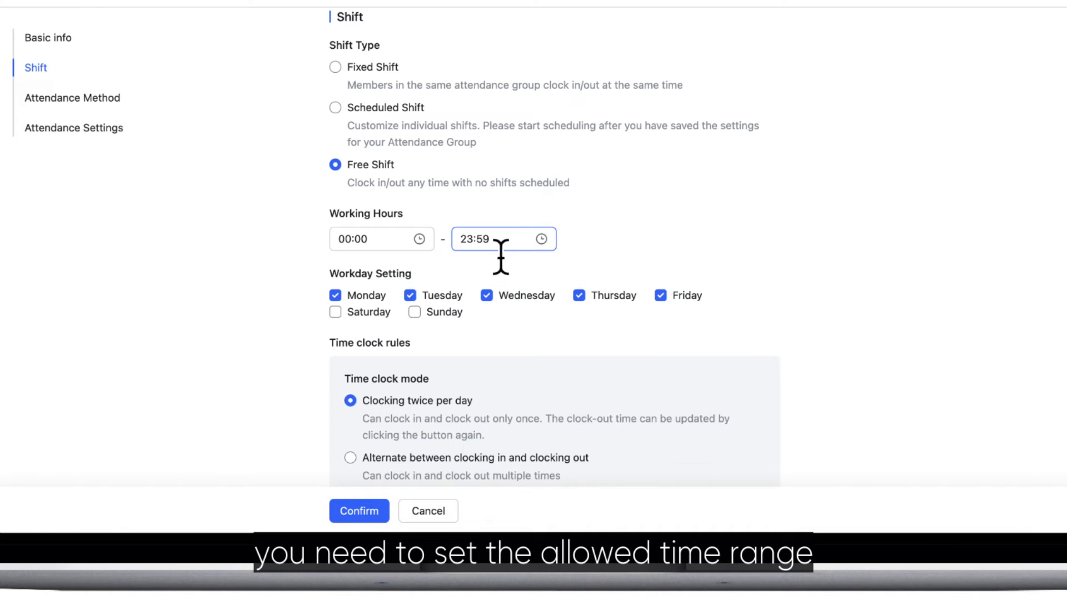
Count missed clock-ins as No Record and switch public holidays to US Federal Holidays.
scroll(501, 255, "down", 3)
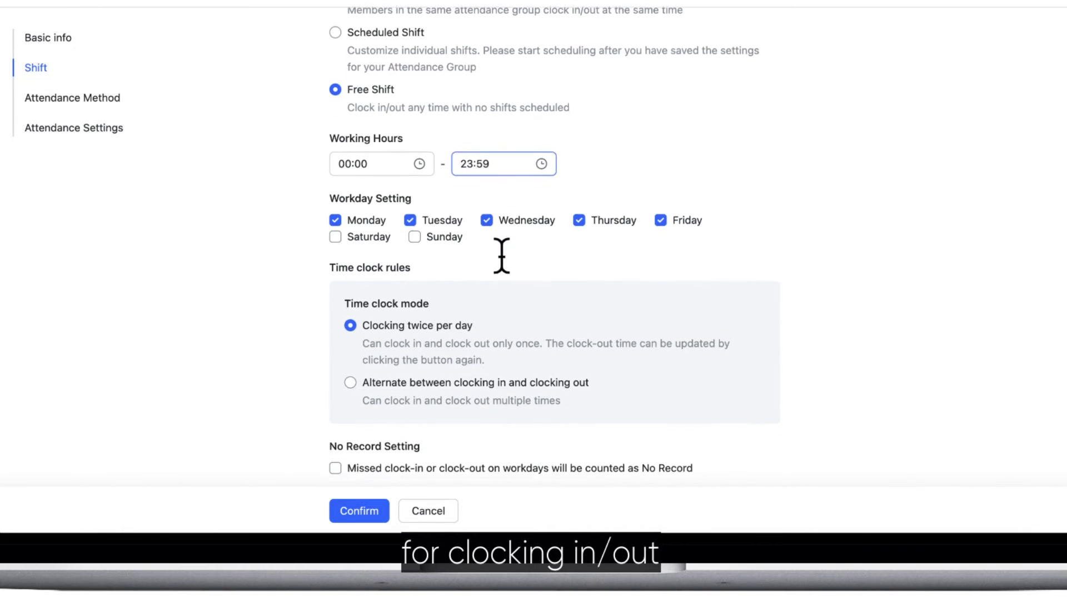
left_click(356, 463)
scroll(353, 473, "down", 10)
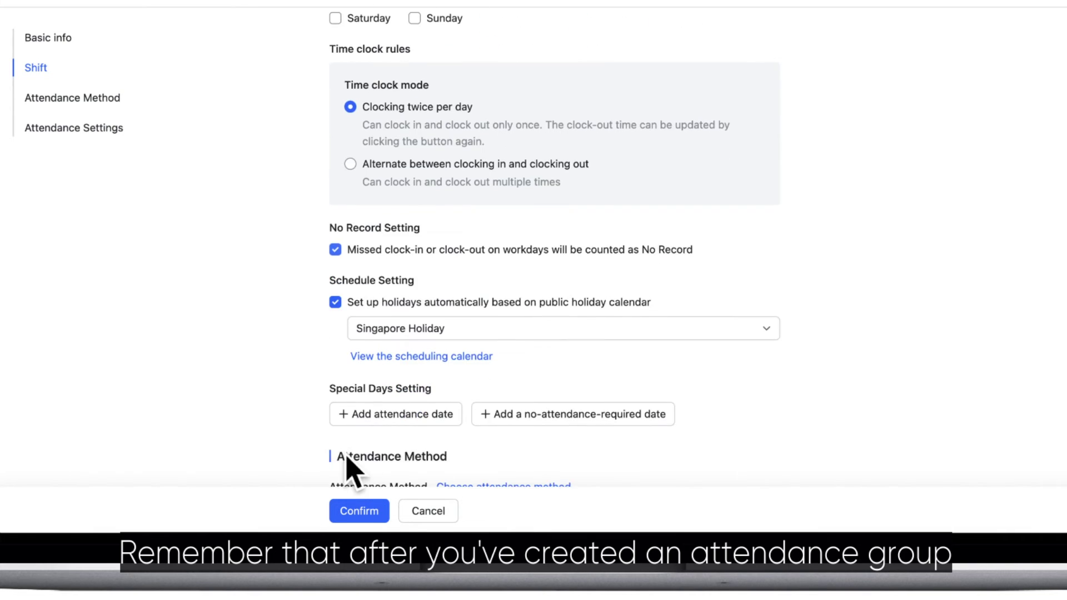
left_click(608, 246)
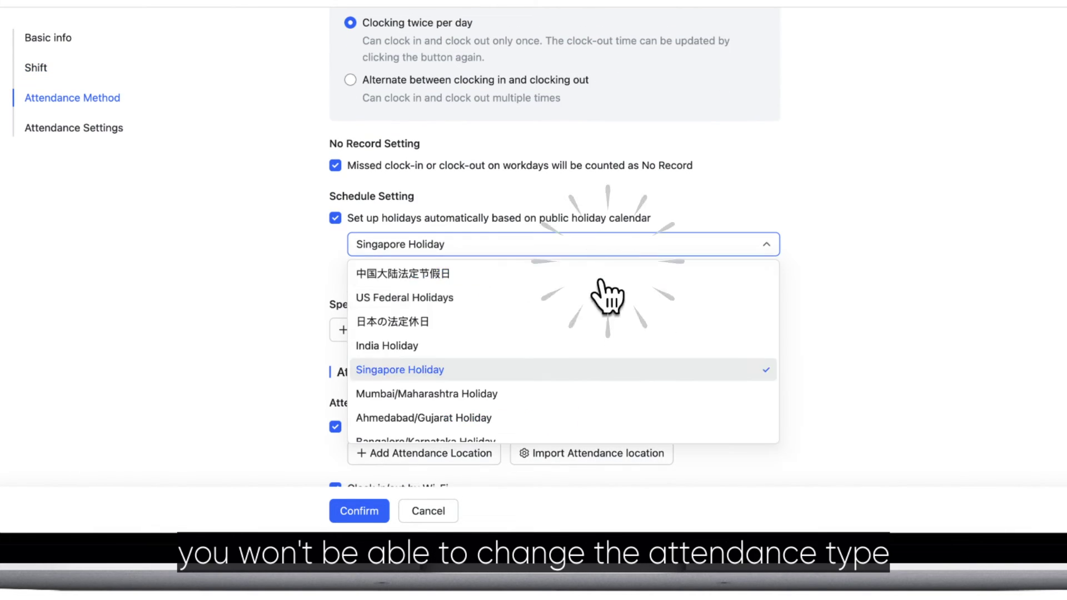
left_click(607, 294)
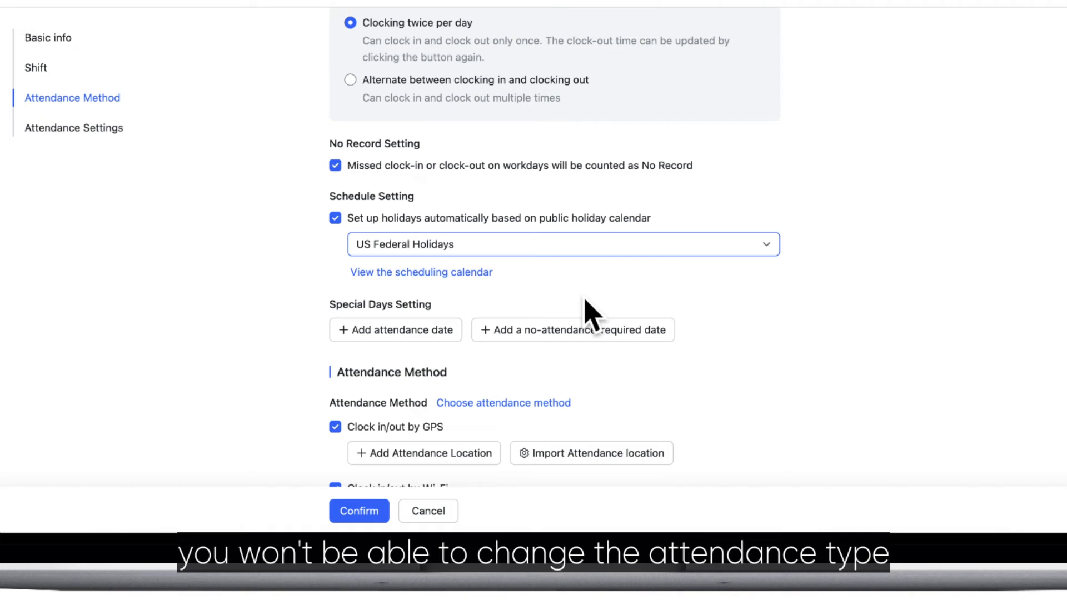
scroll(586, 308, "down", 1)
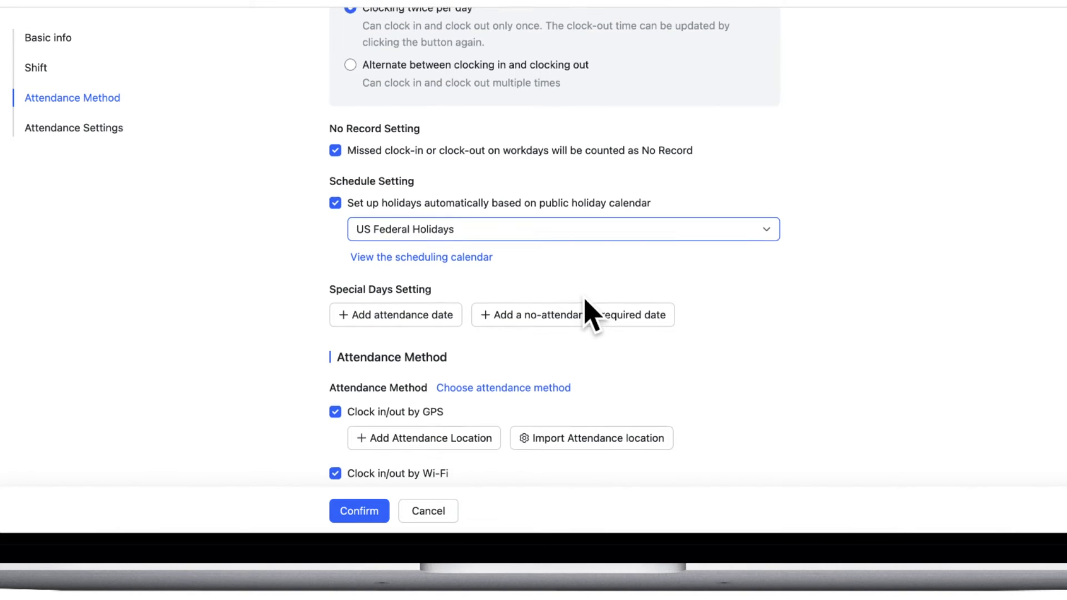
Jump to the Attendance Method section, where GPS and Wi-Fi clock-in are both enabled.
left_click(119, 107)
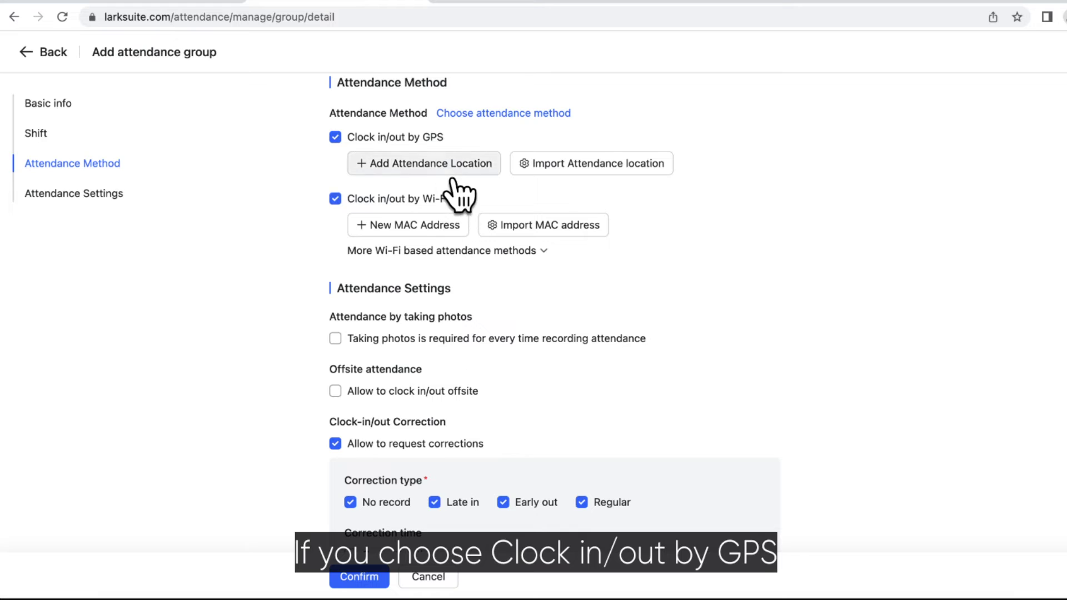
Add Stavros Niarchos Foundation Library as a 300 m GPS location, then start a batch location import.
left_click(462, 230)
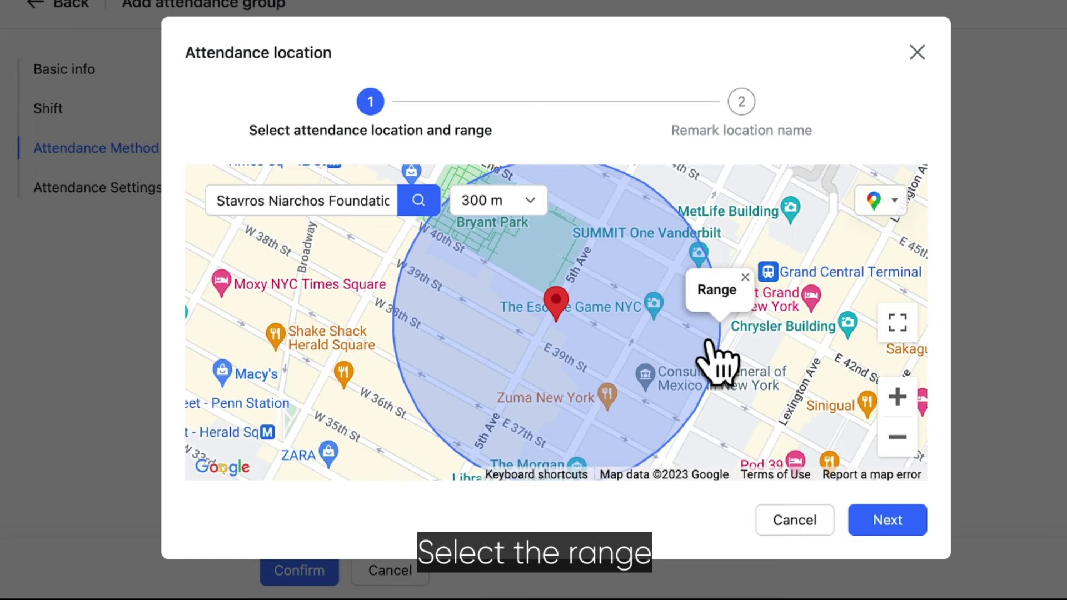
left_click(888, 527)
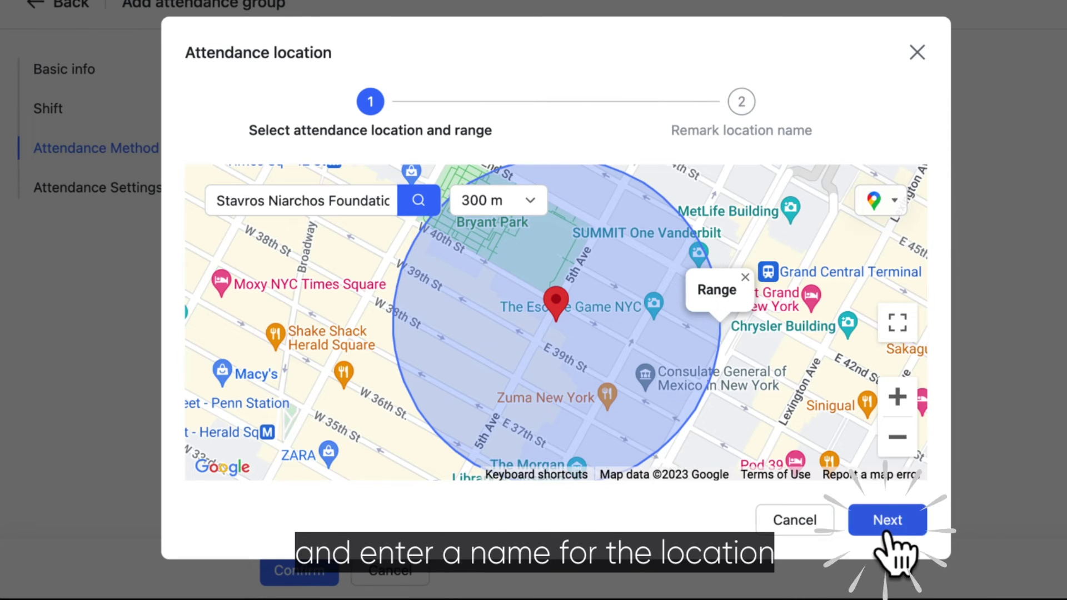
left_click(919, 514)
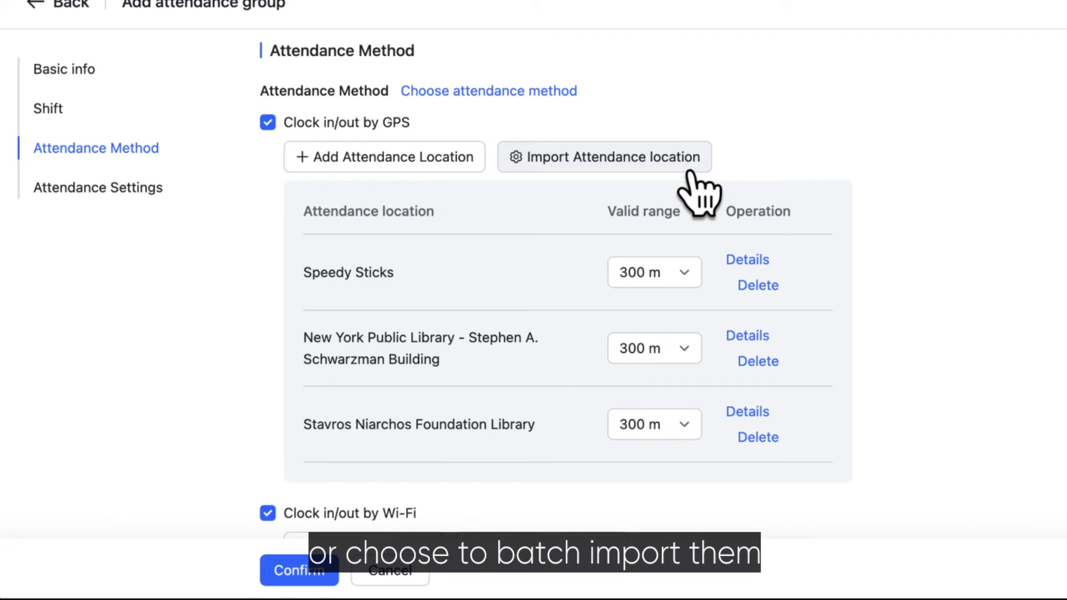
left_click(675, 158)
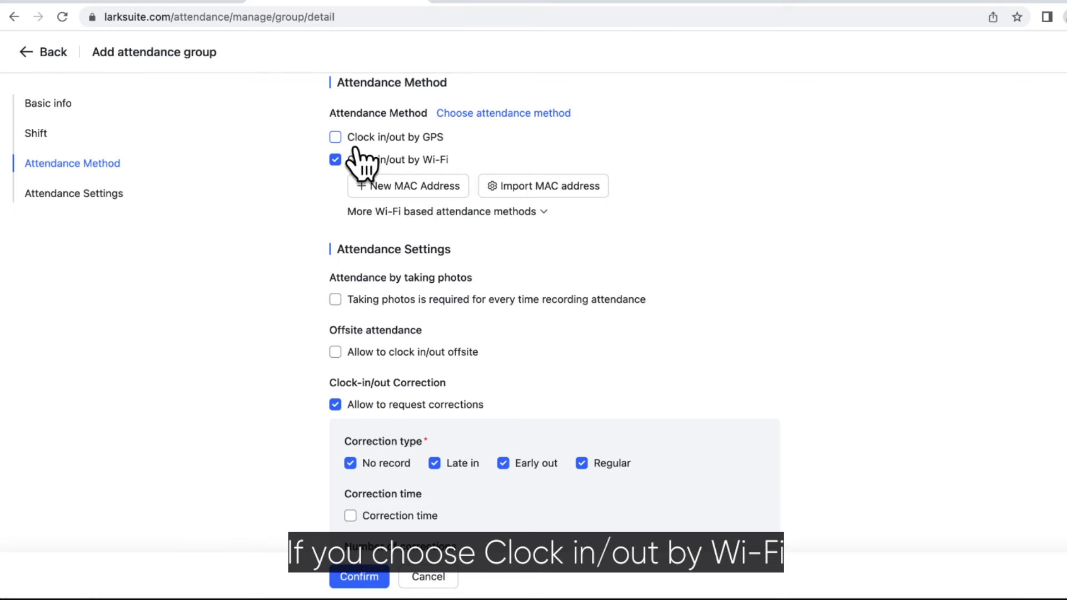
Add the WorkshopX Wi-Fi network with MAC 03:22:7b:31:75:2f as a clock-in location.
left_click(408, 188)
type("WorkshopX")
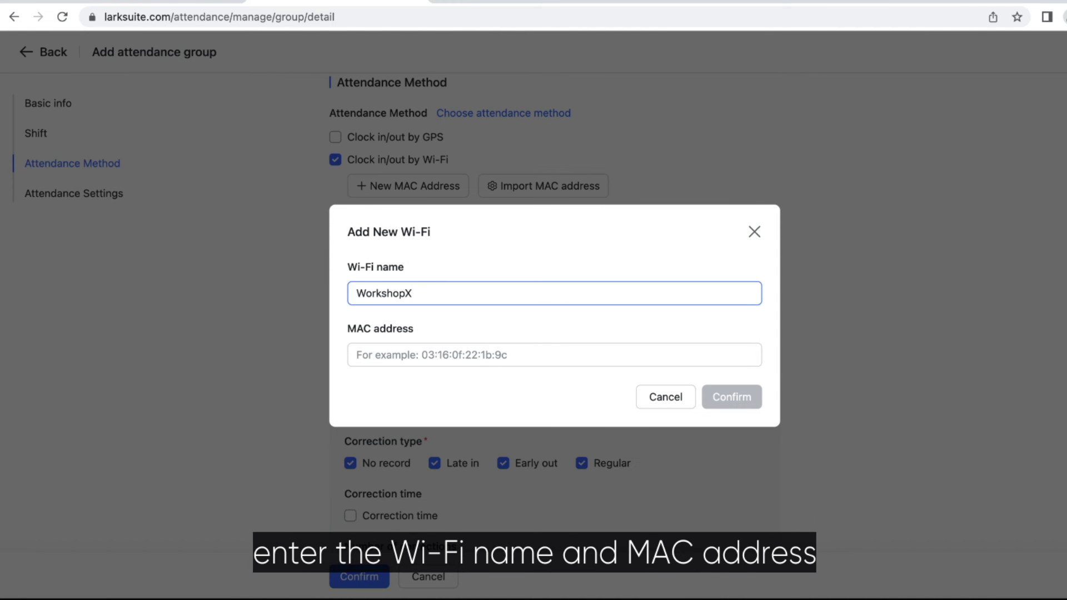
left_click(455, 358)
type("03:22:7b:31:75:2f")
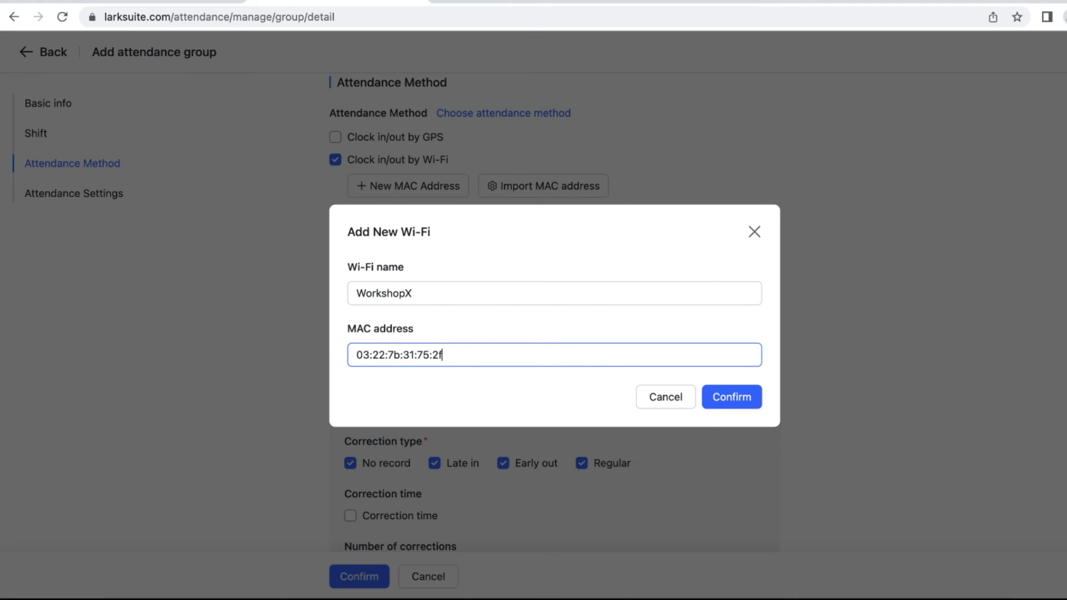
left_click(761, 411)
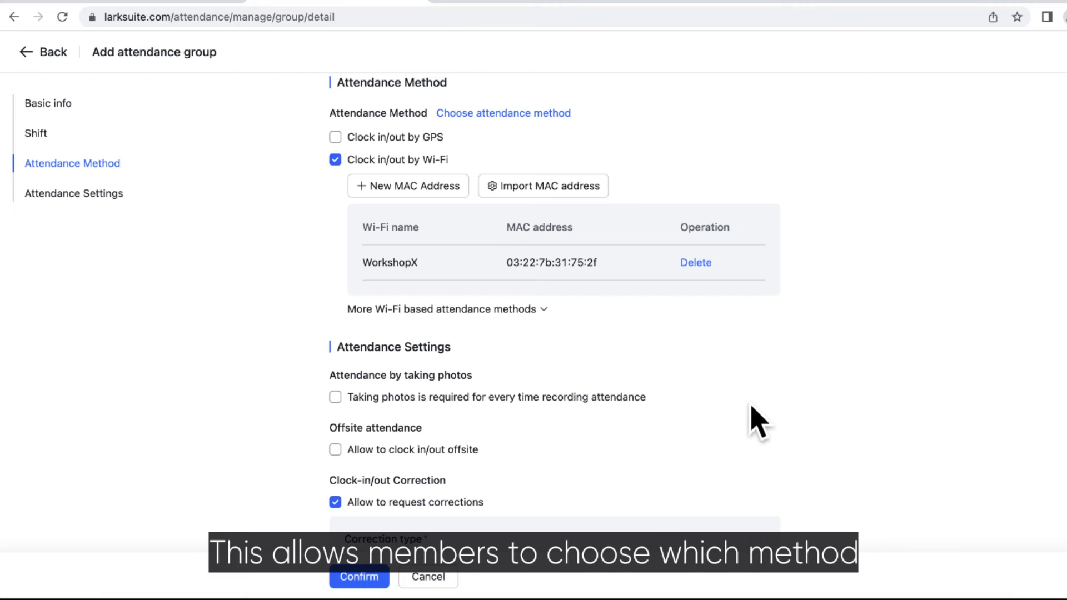
left_click(113, 201)
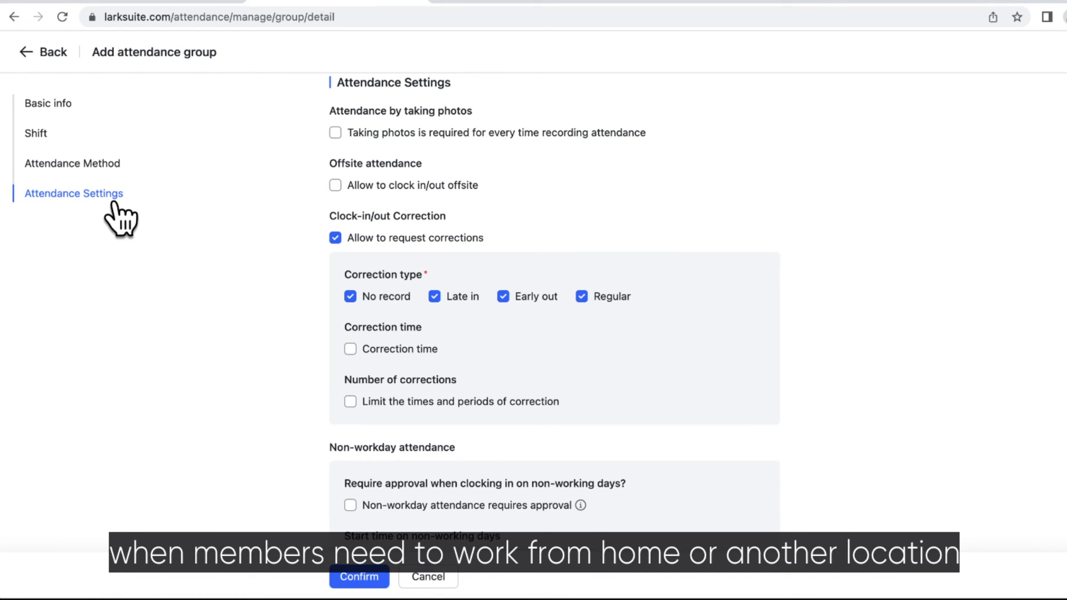
Allow offsite clock-in/out, requiring a photo and letting employees hide their detailed address.
left_click(354, 188)
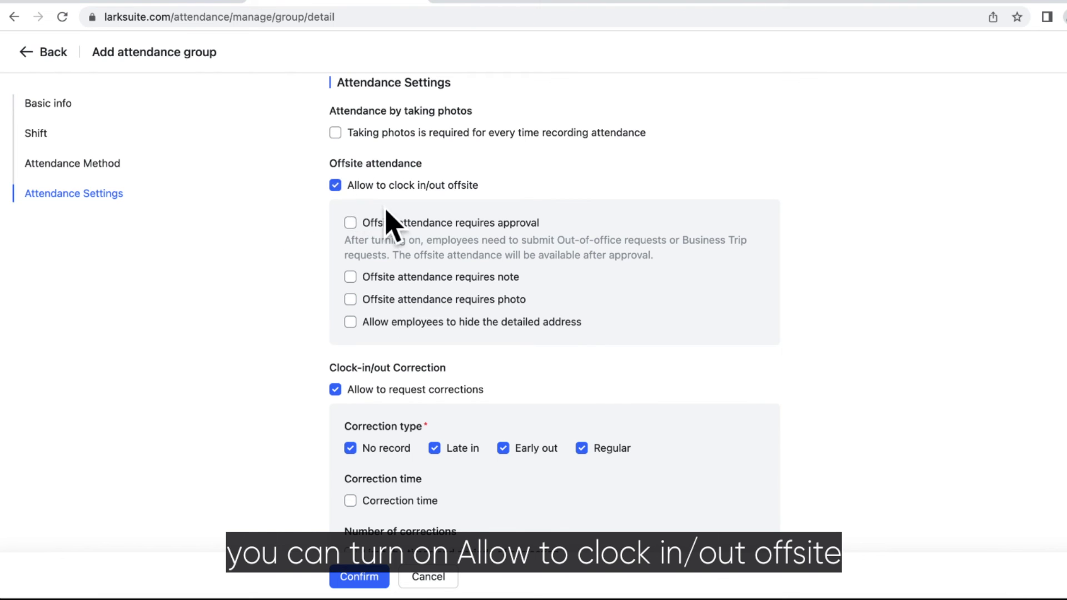
left_click(469, 303)
left_click(473, 322)
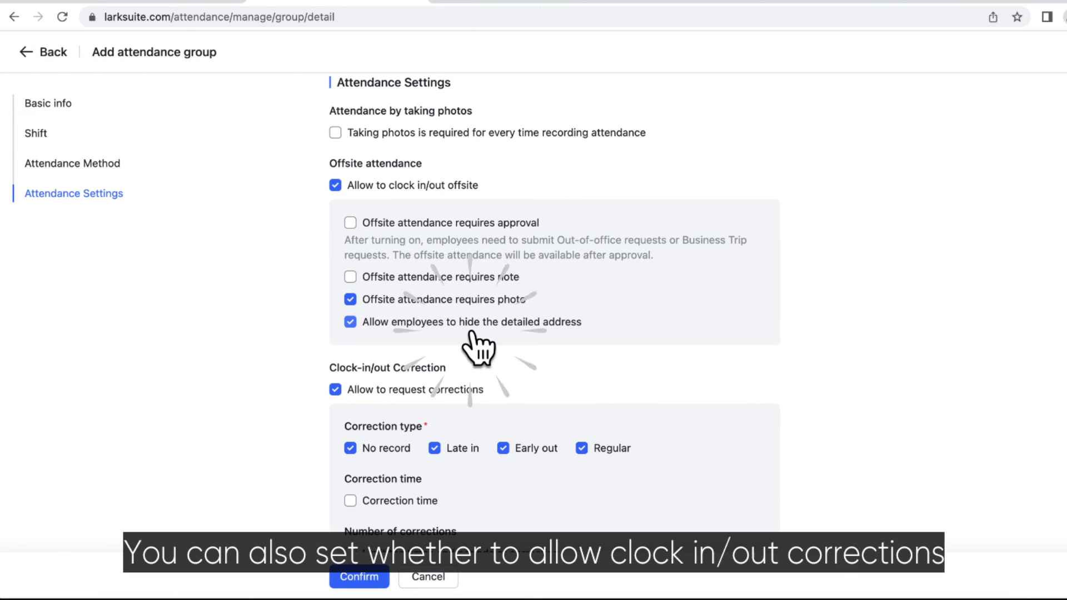
Limit correction requests to within 30 days and 3 per person per month.
scroll(447, 353, "down", 3)
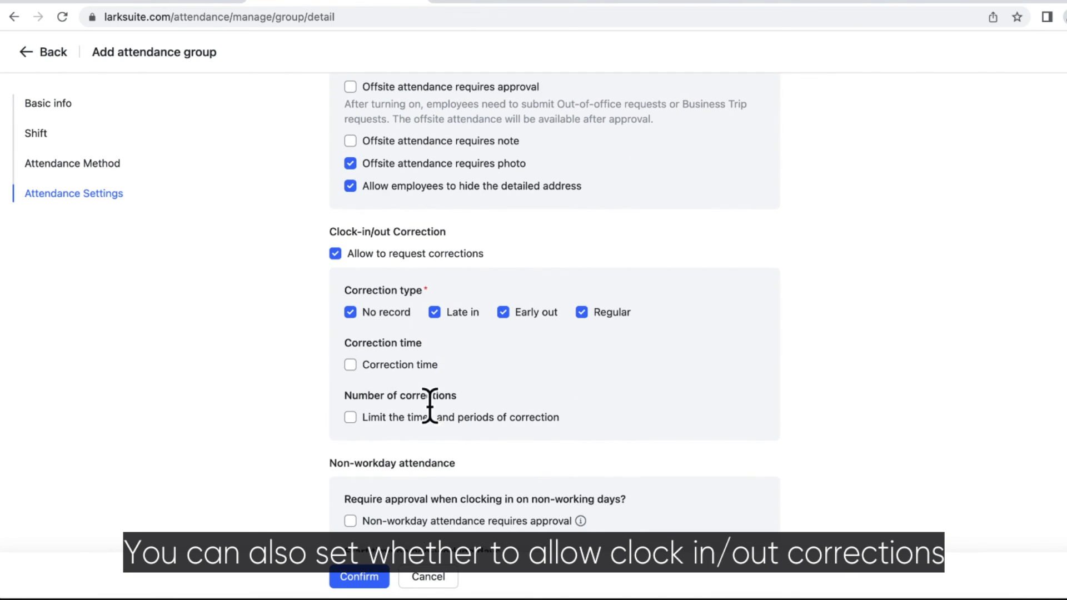
left_click(371, 364)
left_click(371, 462)
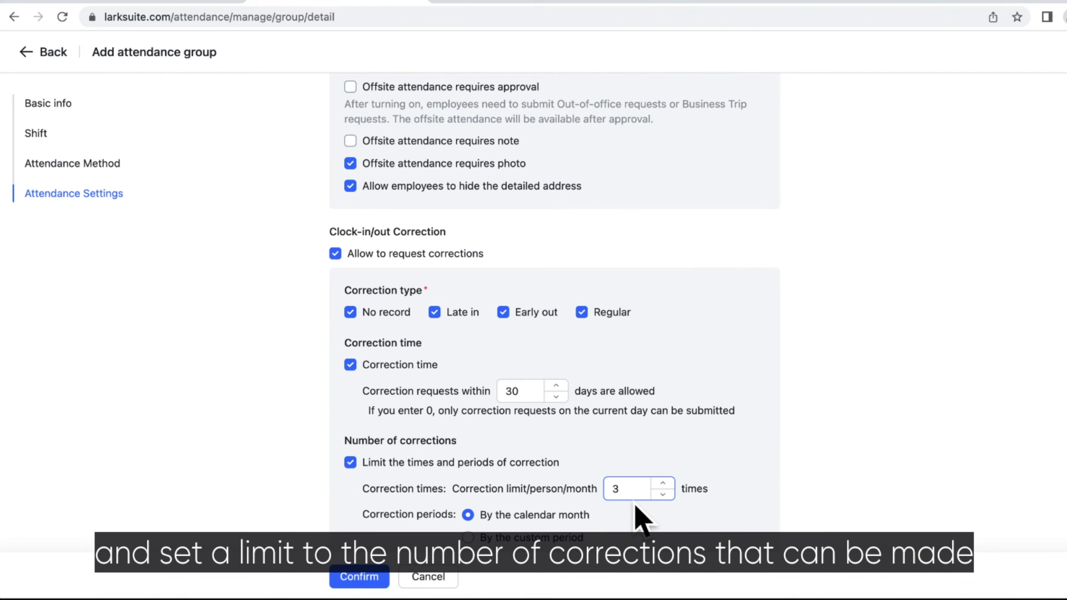
scroll(633, 278, "down", 3)
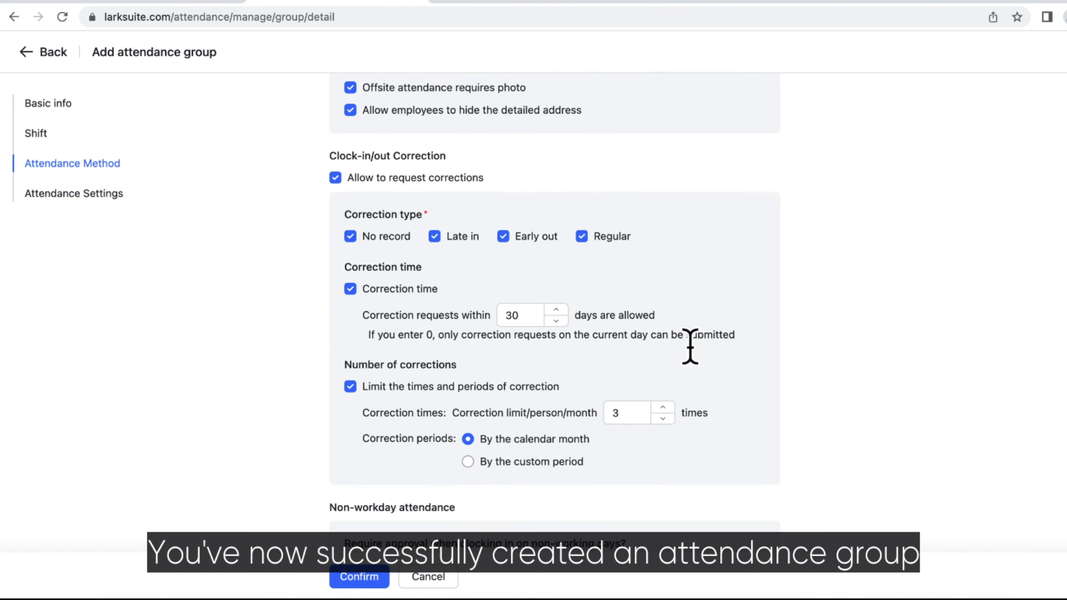
scroll(690, 346, "down", 4)
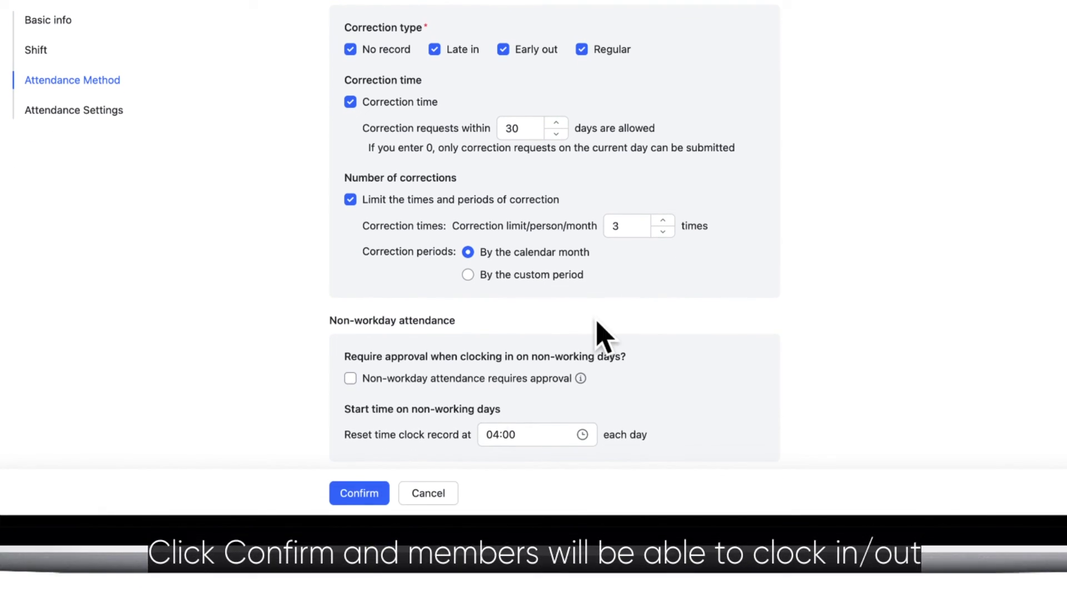
Save the Retail Tech A group with the Effective immediately start date.
left_click(381, 471)
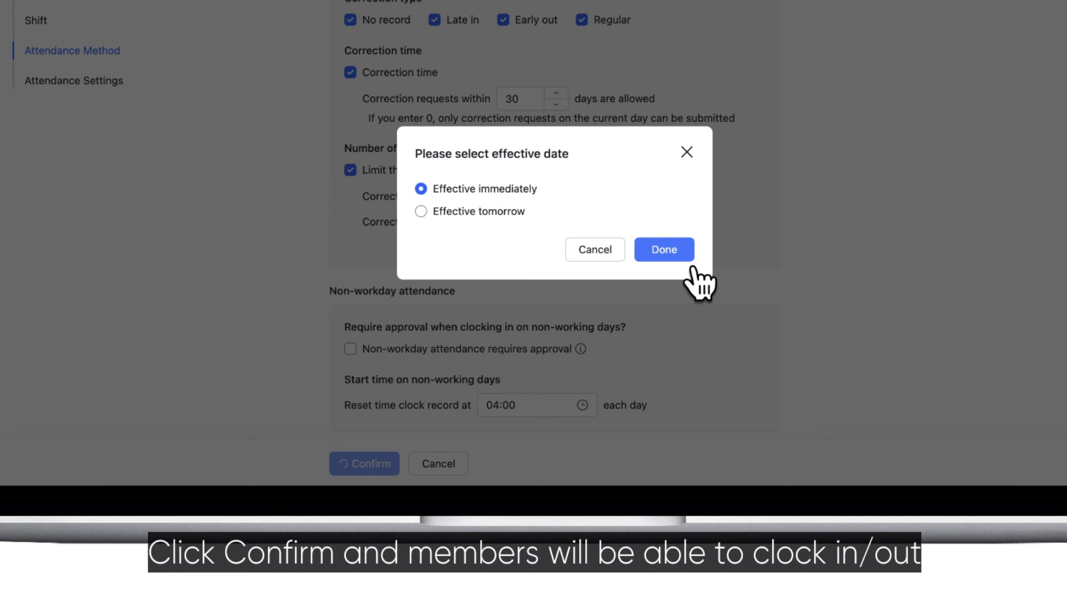
left_click(689, 257)
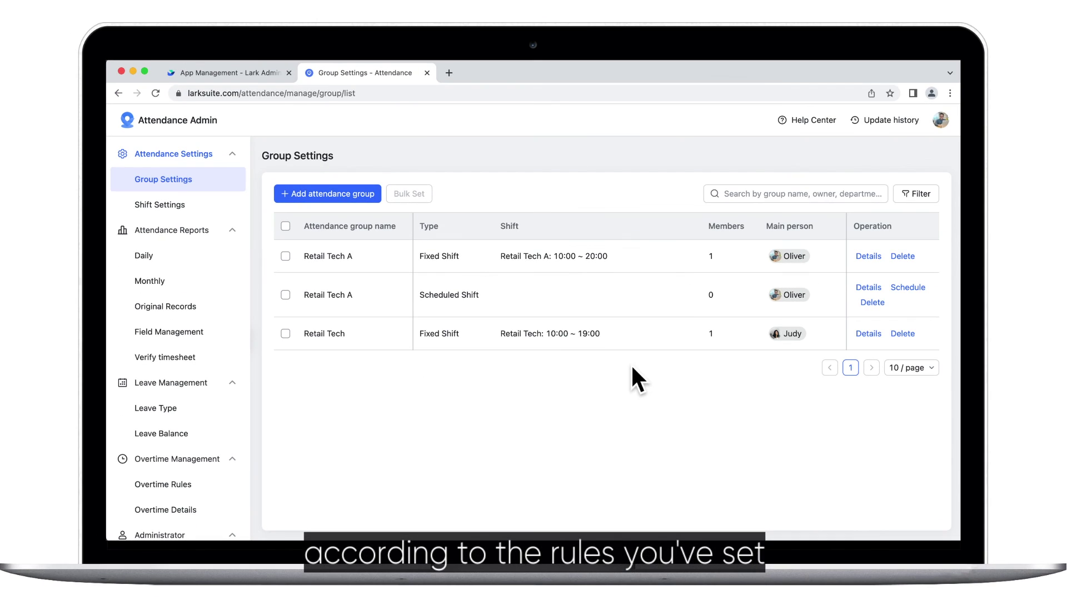